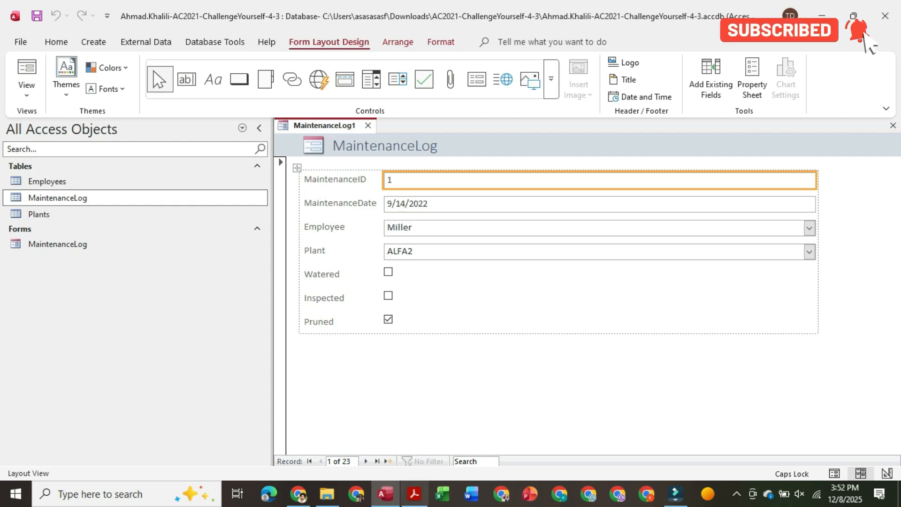
- Switch to the project instructions PDF in Acrobat and copy the form name MaintenanceSingleForm from step 4
{"action": "left_click", "coordinate": [414, 494]}
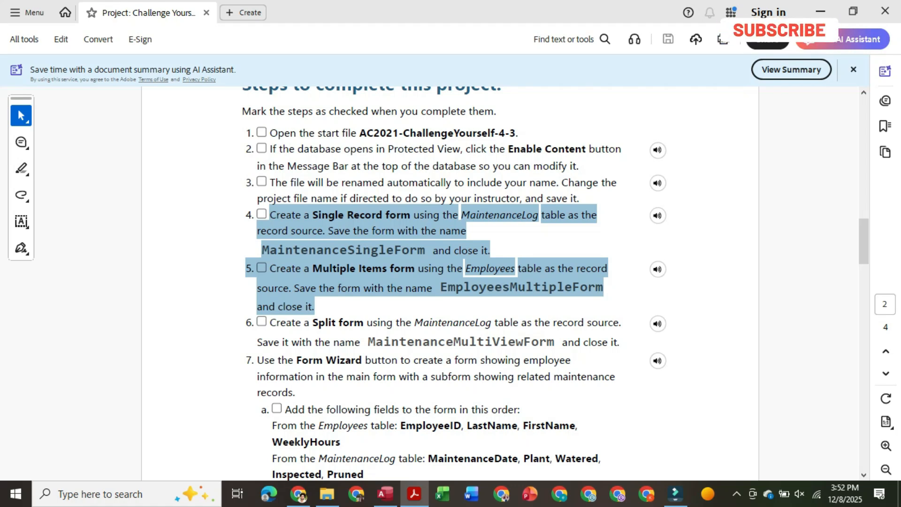
{"action": "left_click", "coordinate": [270, 323]}
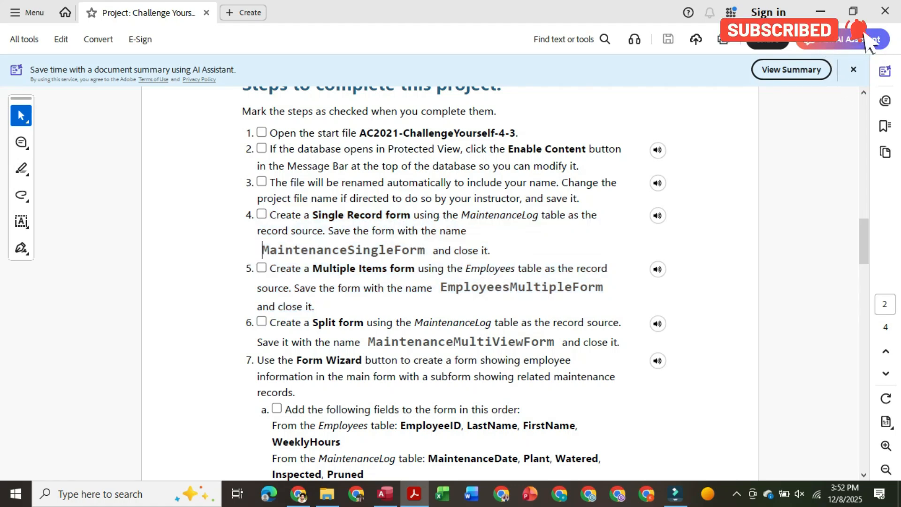
{"action": "left_click_drag", "start_coordinate": [262, 249], "coordinate": [410, 250]}
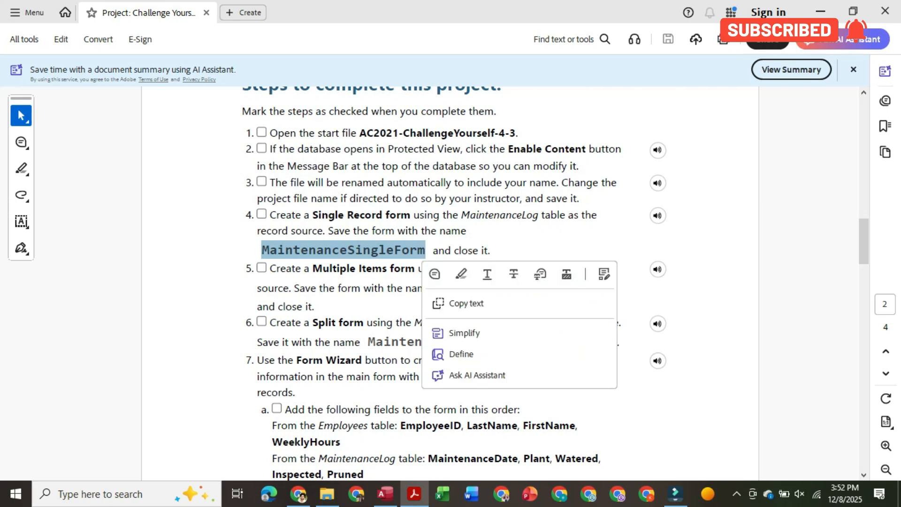
{"action": "key", "text": "ctrl+c"}
- Return to Access and save the new MaintenanceLog form as MaintenanceSingleForm
{"action": "left_click", "coordinate": [385, 494]}
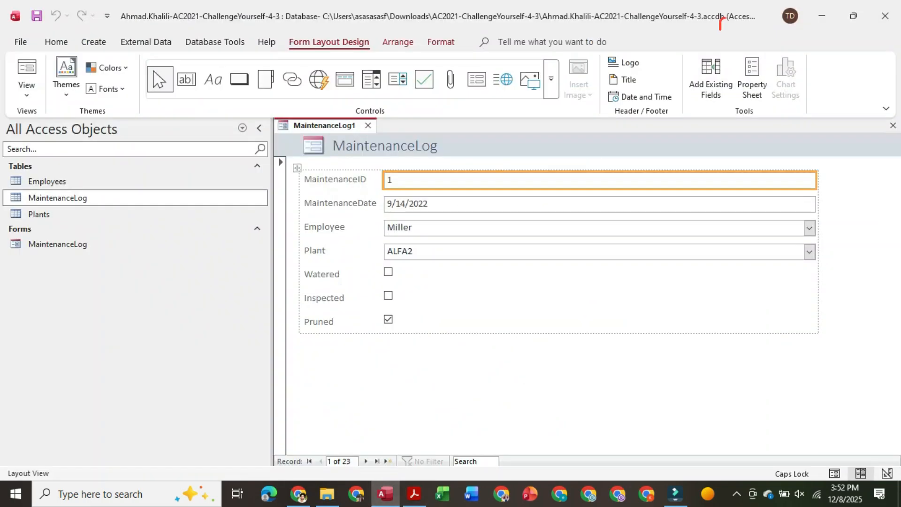
{"action": "right_click", "coordinate": [336, 125]}
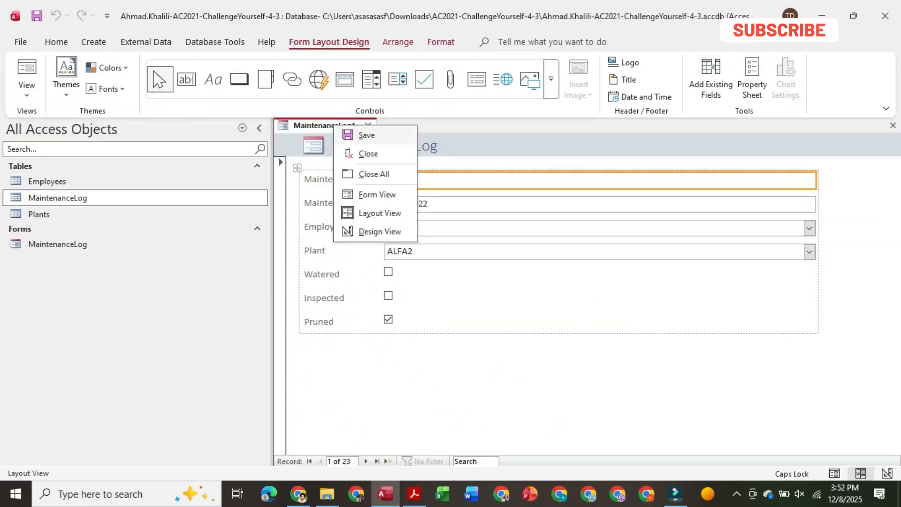
{"action": "left_click", "coordinate": [364, 135]}
{"action": "key", "text": "ctrl+v"}
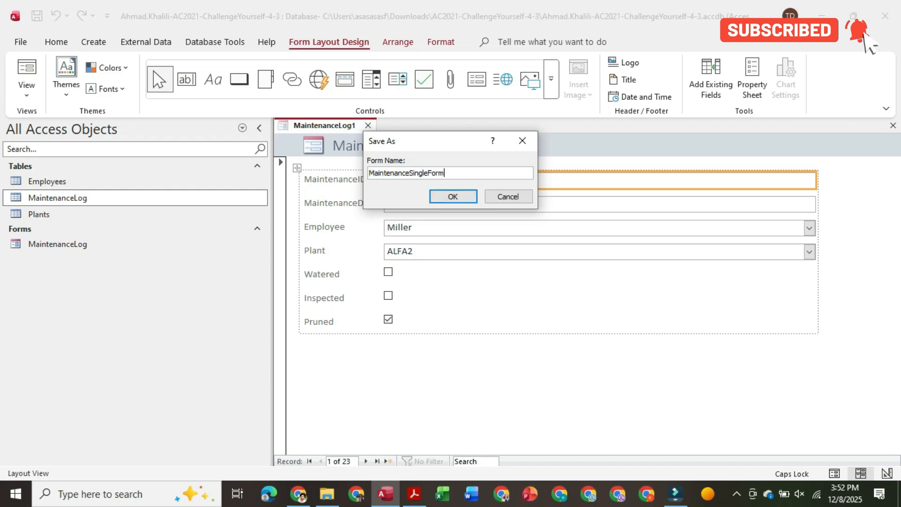
{"action": "key", "text": "Return"}
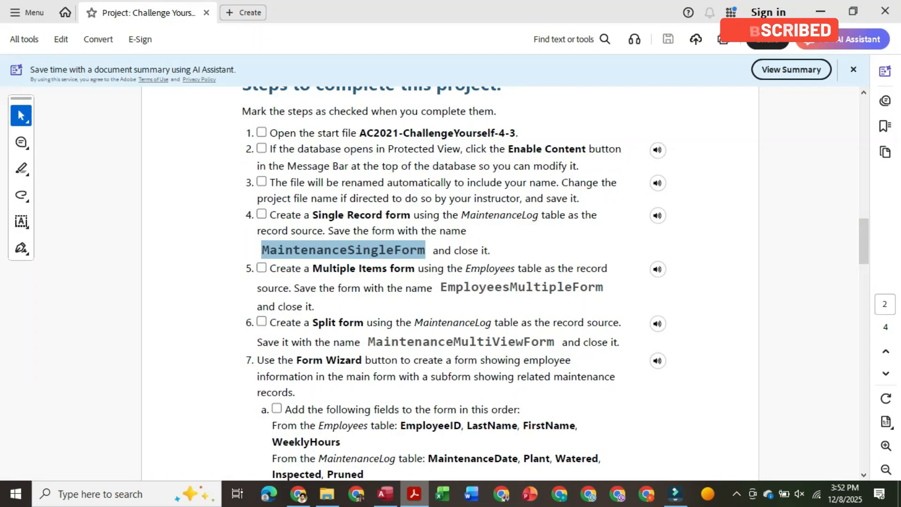
- Try to copy the form name for the Multiple Items form from step 5 of the instructions PDF, and return to Access
{"action": "left_click", "coordinate": [414, 494]}
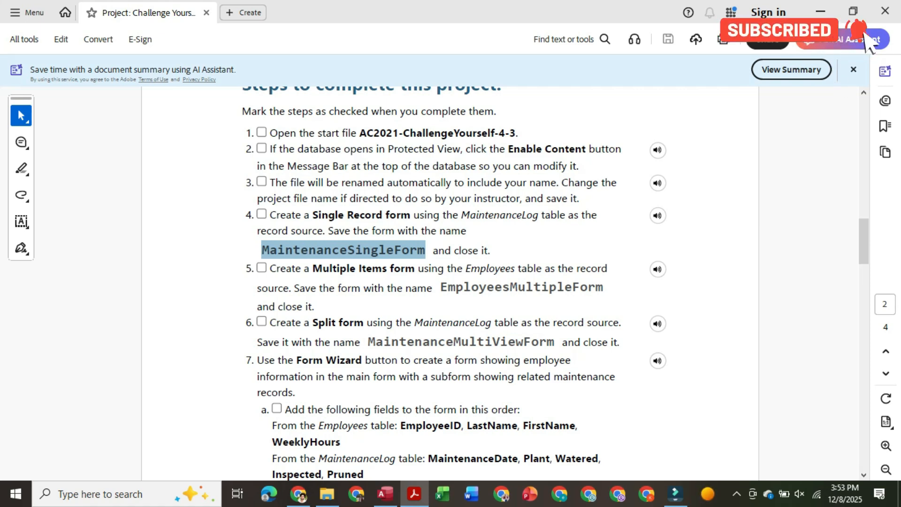
{"action": "left_click_drag", "start_coordinate": [447, 287], "coordinate": [597, 287]}
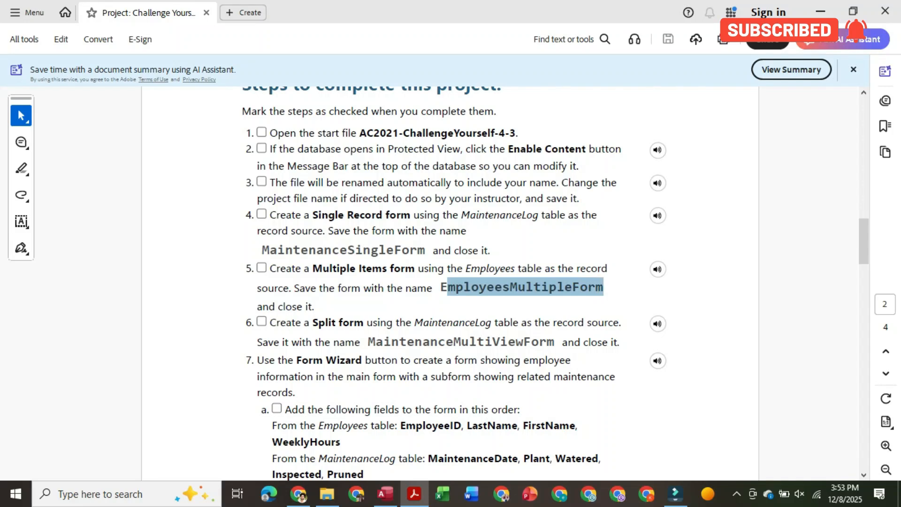
{"action": "key", "text": "ctrl+c"}
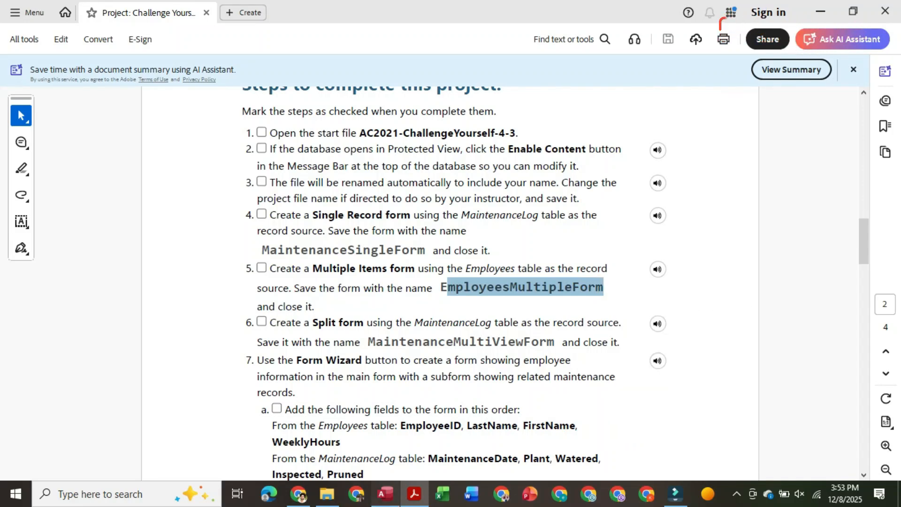
{"action": "key", "text": "alt+Tab"}
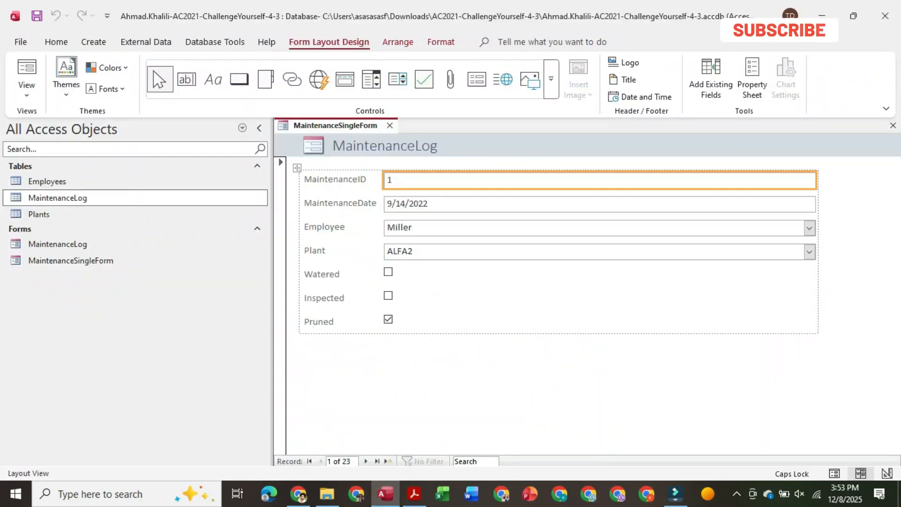
- Save MaintenanceSingleForm again and close it
{"action": "right_click", "coordinate": [341, 125]}
{"action": "left_click", "coordinate": [374, 134]}
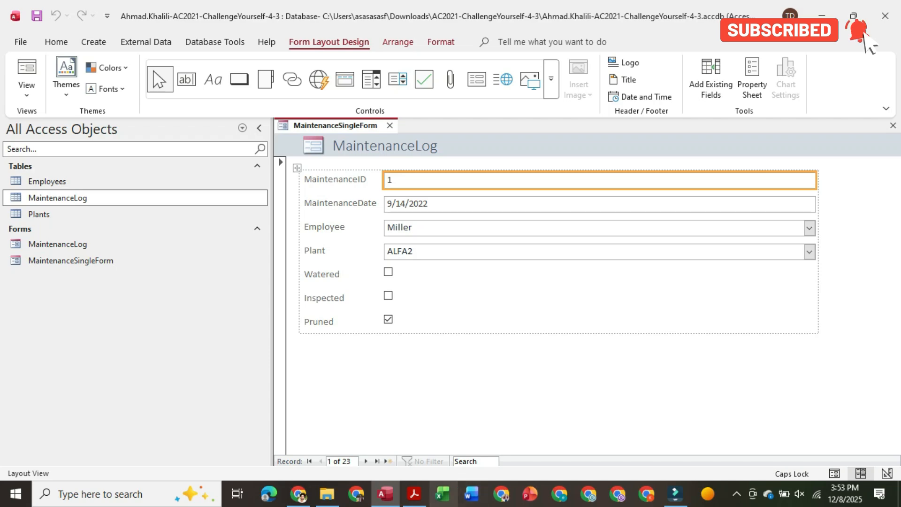
{"action": "key", "text": "alt+Tab"}
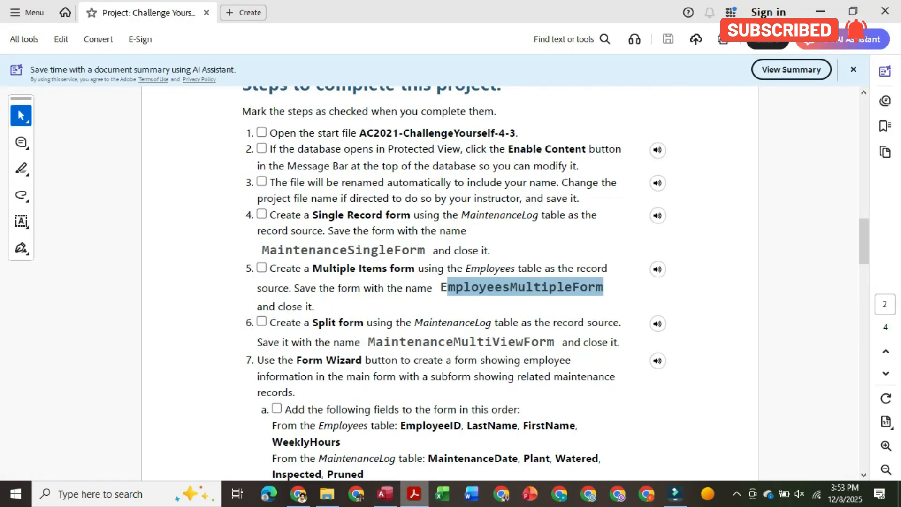
{"action": "key", "text": "alt+Tab"}
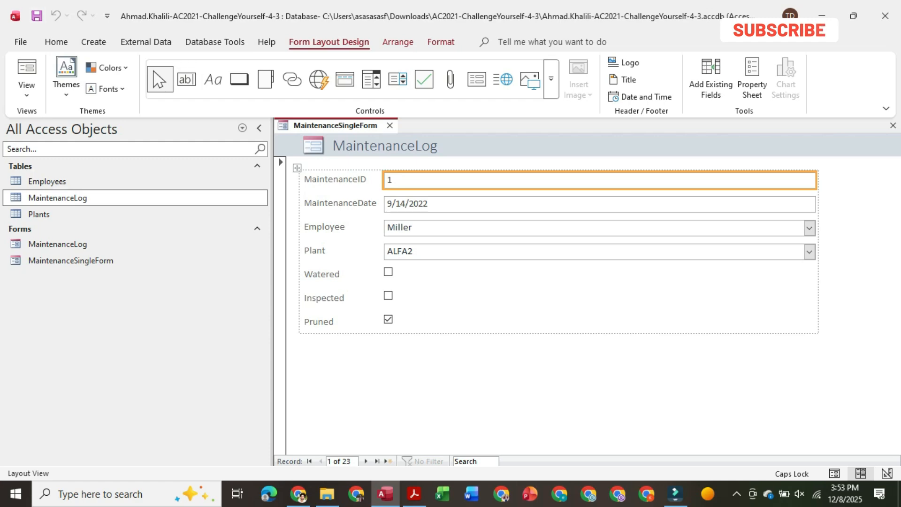
{"action": "left_click", "coordinate": [389, 125]}
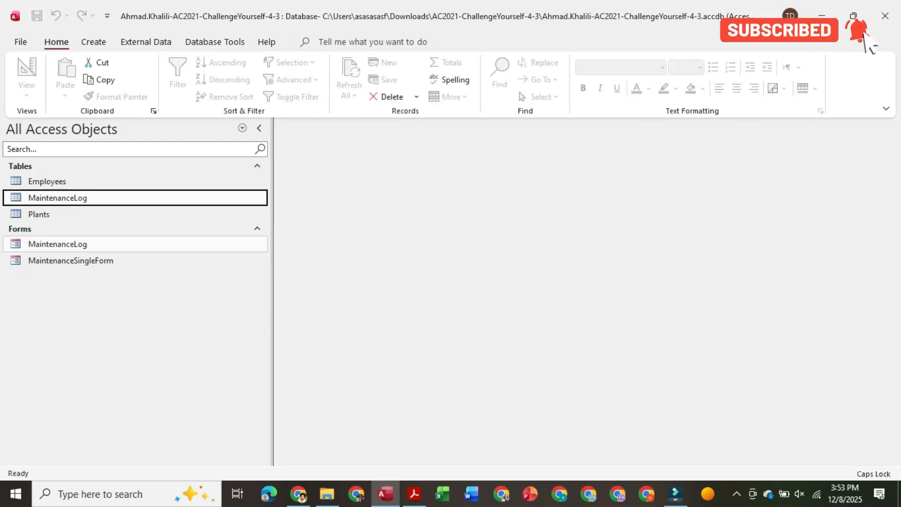
- Switch to the instructions PDF and copy the complete form name EmployeesMultipleForm from step 5
{"action": "left_click", "coordinate": [59, 215]}
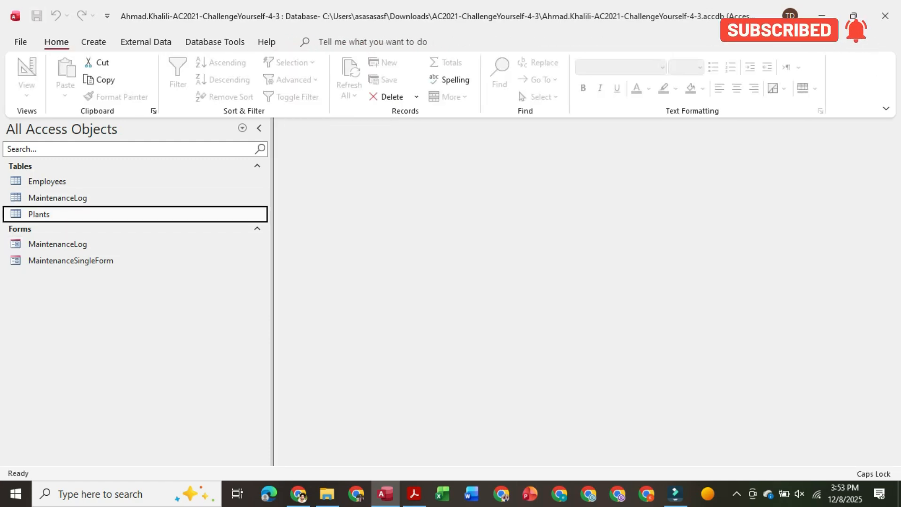
{"action": "left_click", "coordinate": [414, 493]}
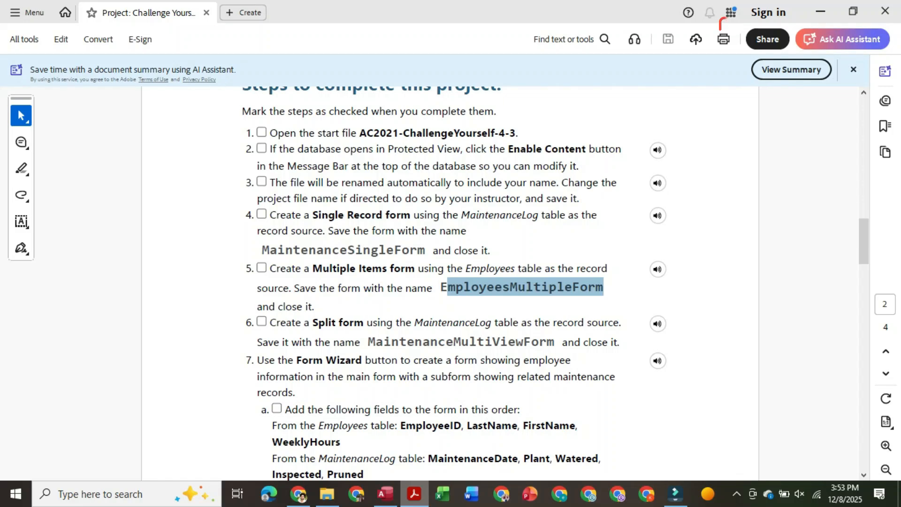
{"action": "left_click", "coordinate": [417, 300]}
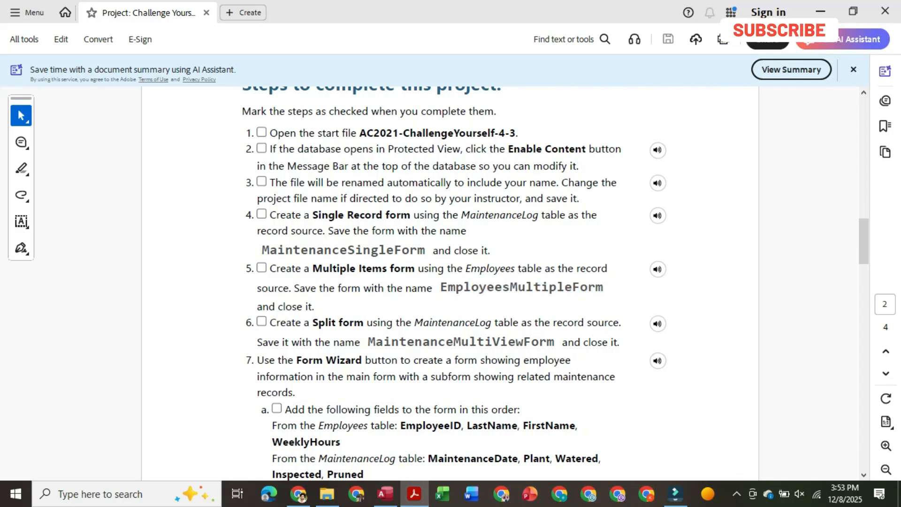
{"action": "double_click", "coordinate": [475, 287]}
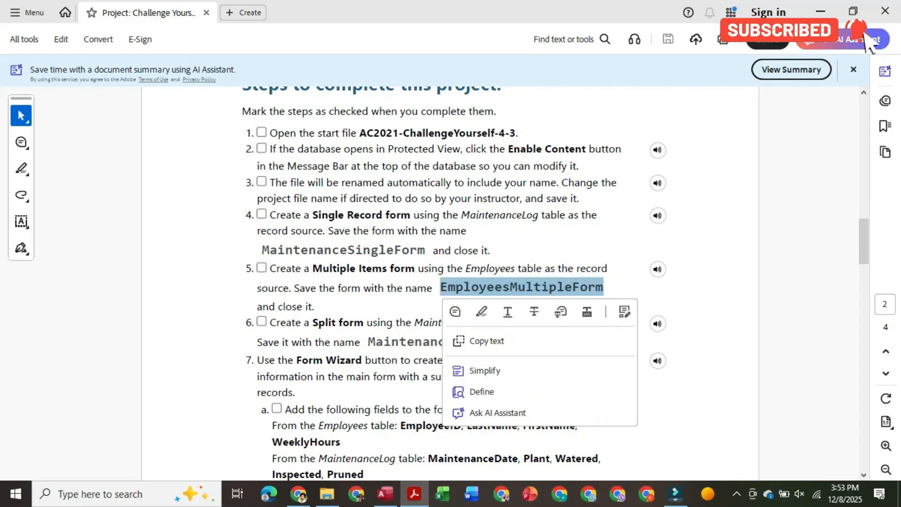
{"action": "key", "text": "ctrl+c"}
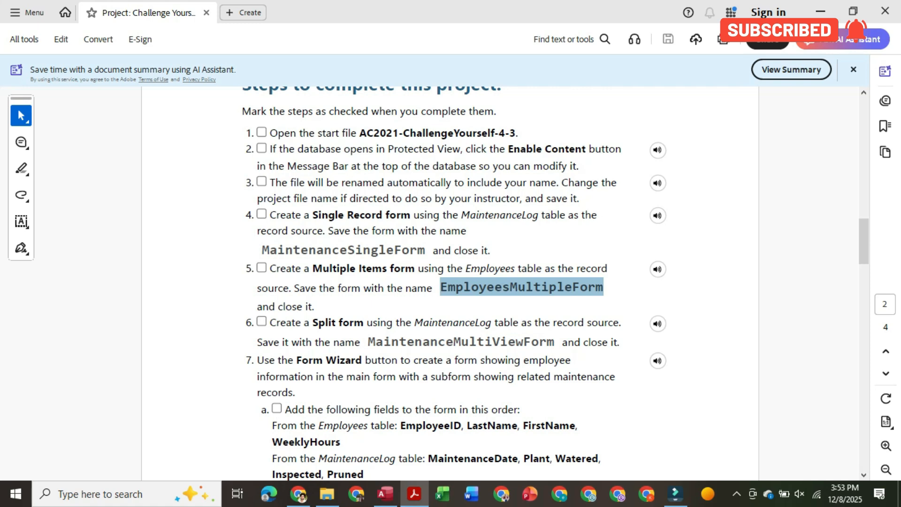
- Return to Access and create a Multiple Items form based on the Employees table
{"action": "left_click", "coordinate": [385, 494]}
{"action": "left_click", "coordinate": [47, 182]}
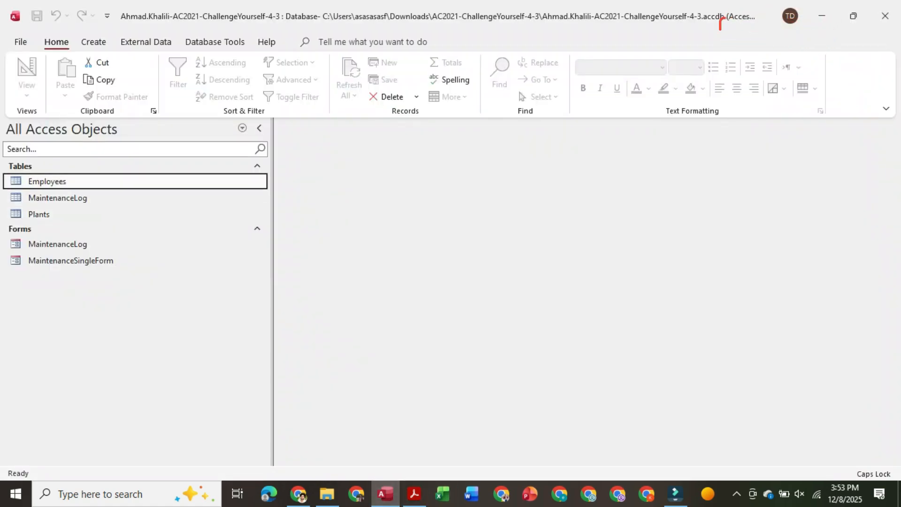
{"action": "left_click", "coordinate": [94, 43]}
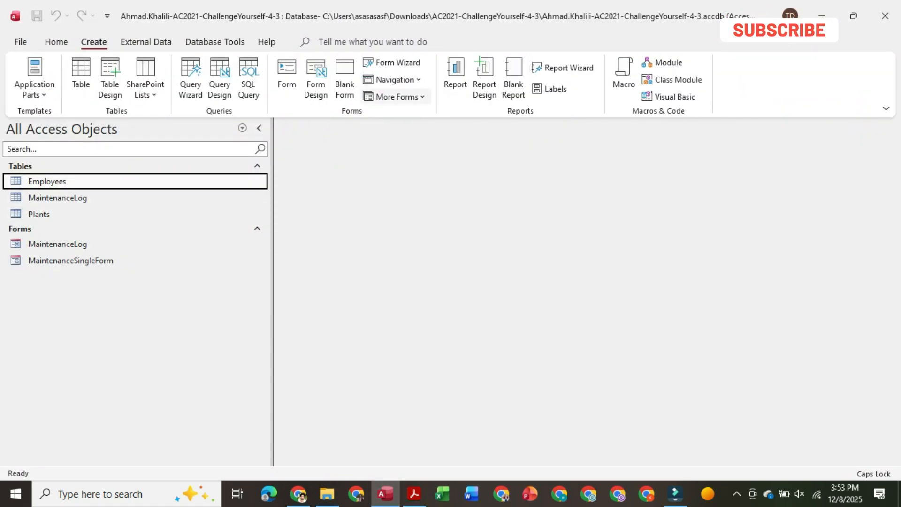
{"action": "left_click", "coordinate": [396, 96]}
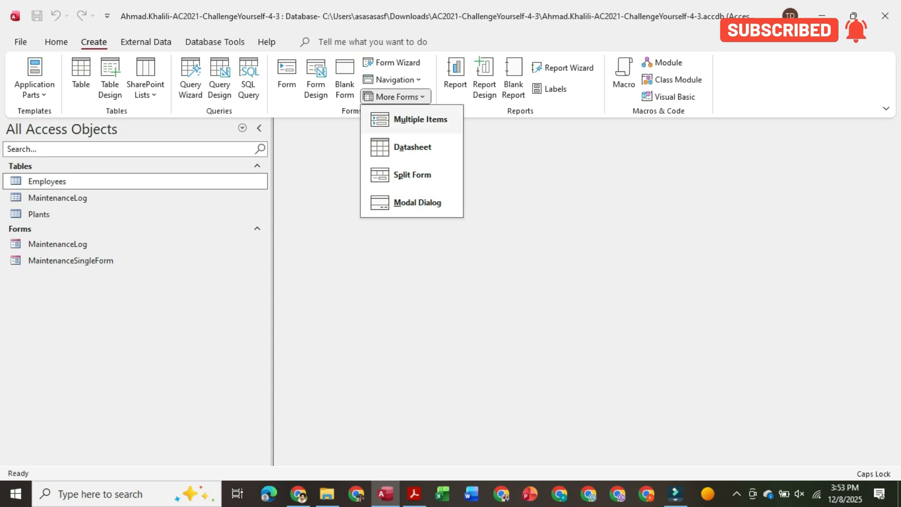
{"action": "left_click", "coordinate": [421, 119]}
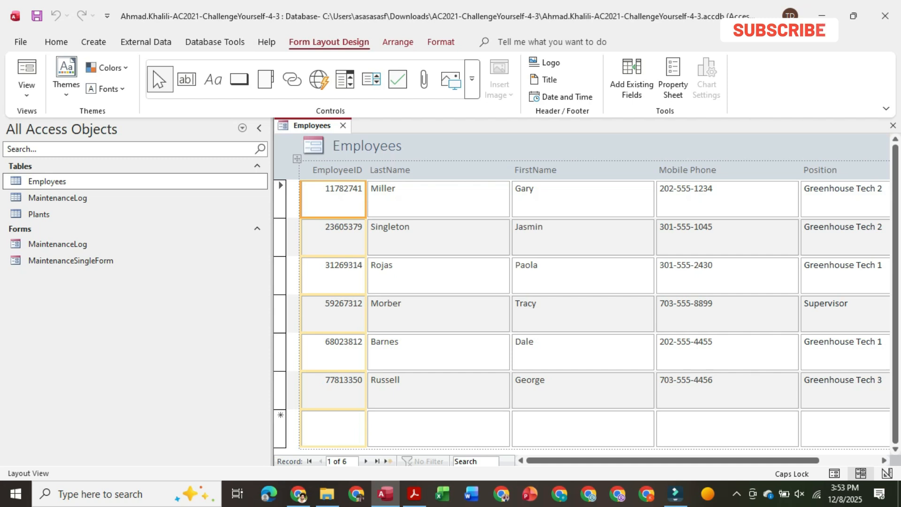
- Save the new Employees form as EmployeesMultipleForm and close it
{"action": "right_click", "coordinate": [314, 125]}
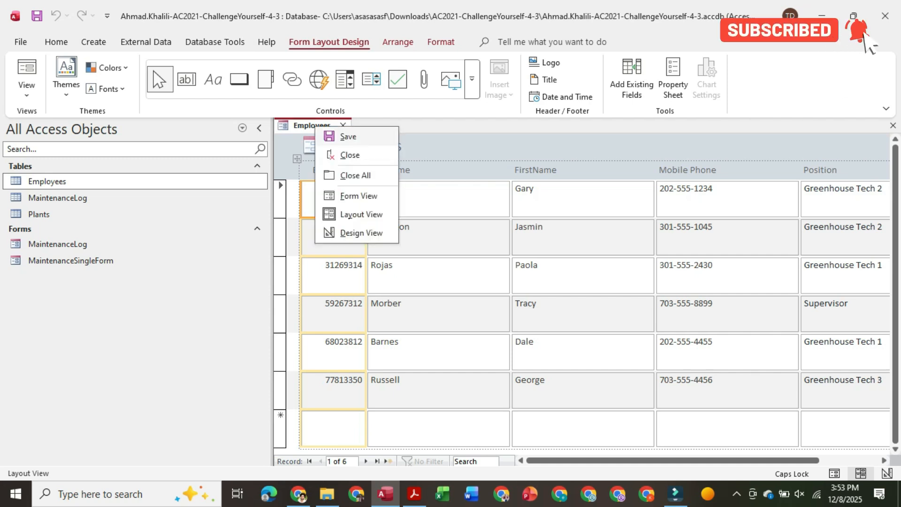
{"action": "left_click", "coordinate": [348, 136]}
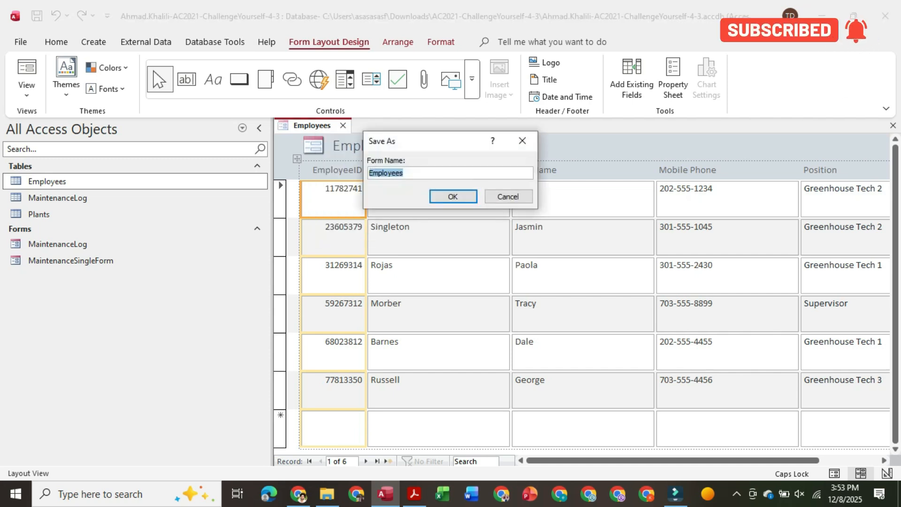
{"action": "key", "text": "ctrl+v"}
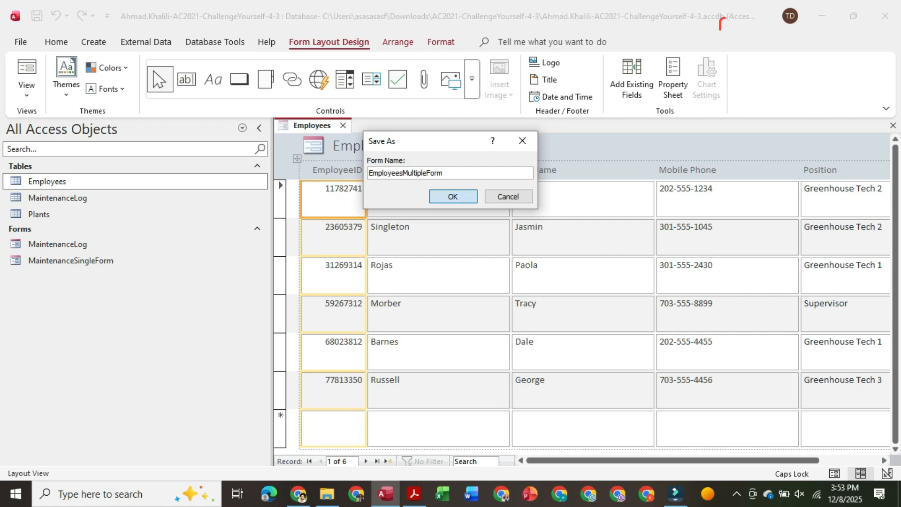
{"action": "key", "text": "Return"}
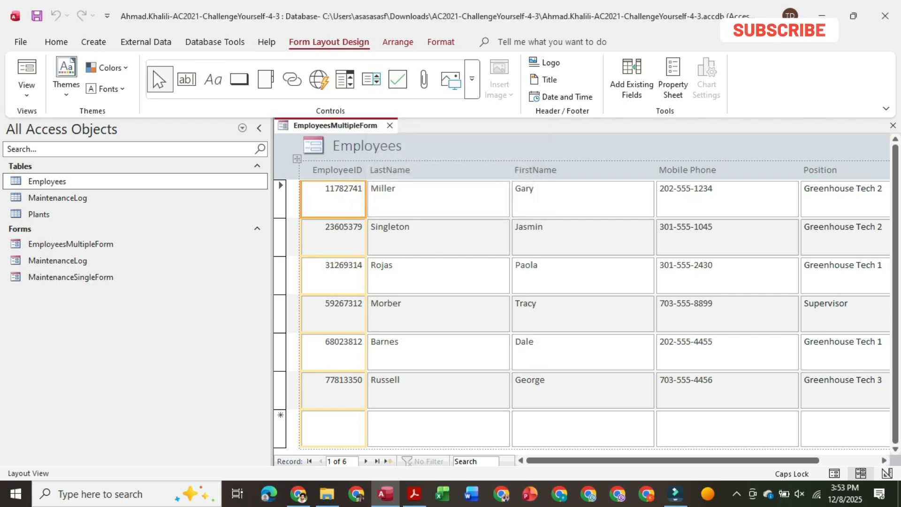
{"action": "right_click", "coordinate": [326, 124]}
{"action": "left_click", "coordinate": [348, 135]}
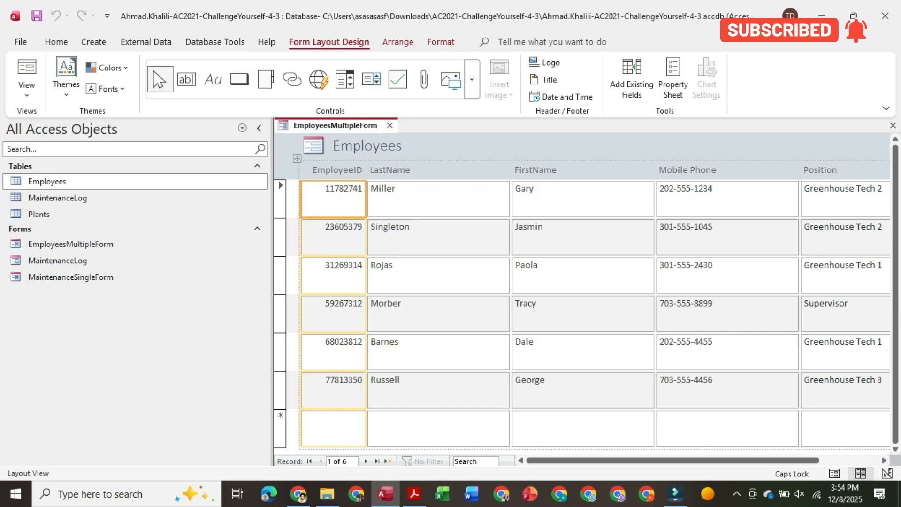
{"action": "key", "text": "ctrl+w"}
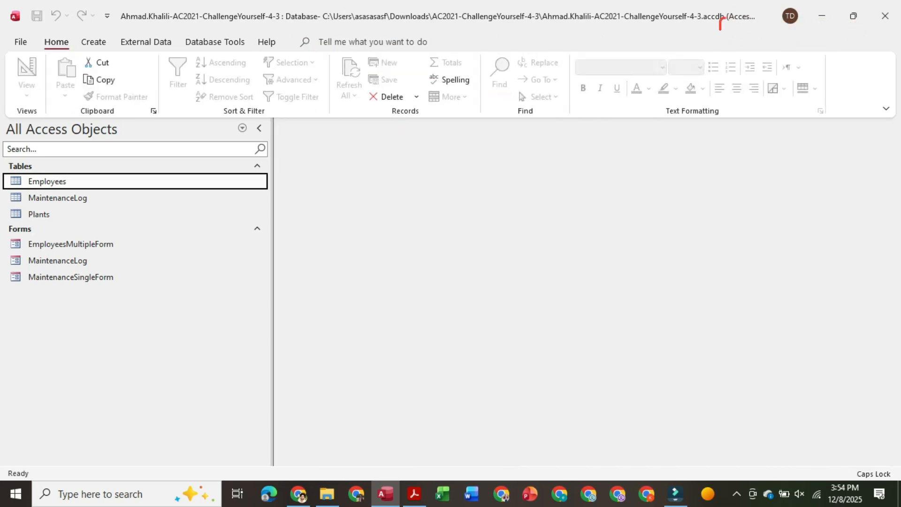
- Switch to the instructions PDF and select the Split form's name, MaintenanceMultiViewForm, in step 6
{"action": "key", "text": "alt+Tab"}
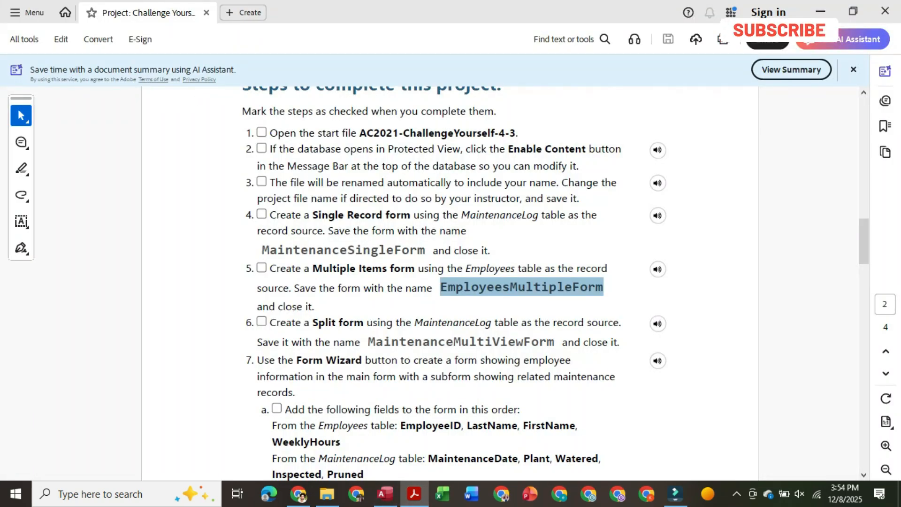
{"action": "scroll", "coordinate": [451, 282], "scroll_direction": "down", "scroll_amount": 1}
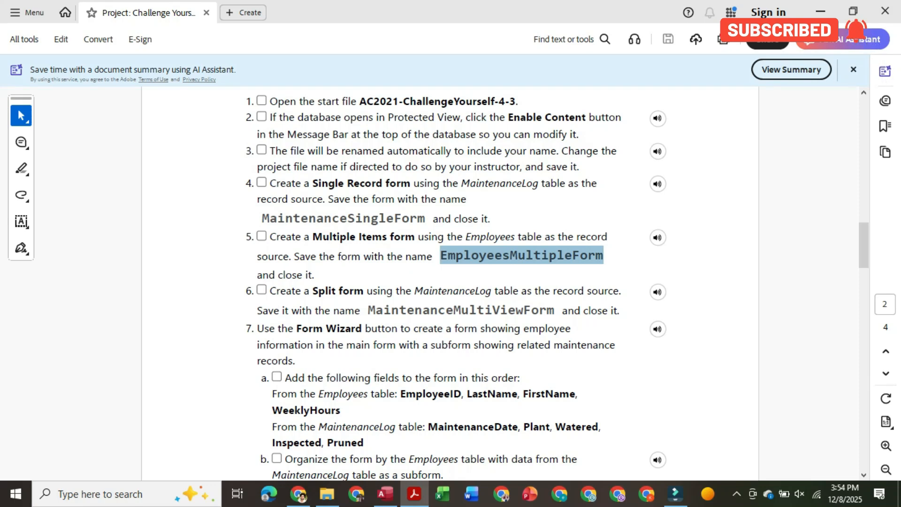
{"action": "left_click_drag", "start_coordinate": [369, 310], "coordinate": [555, 311]}
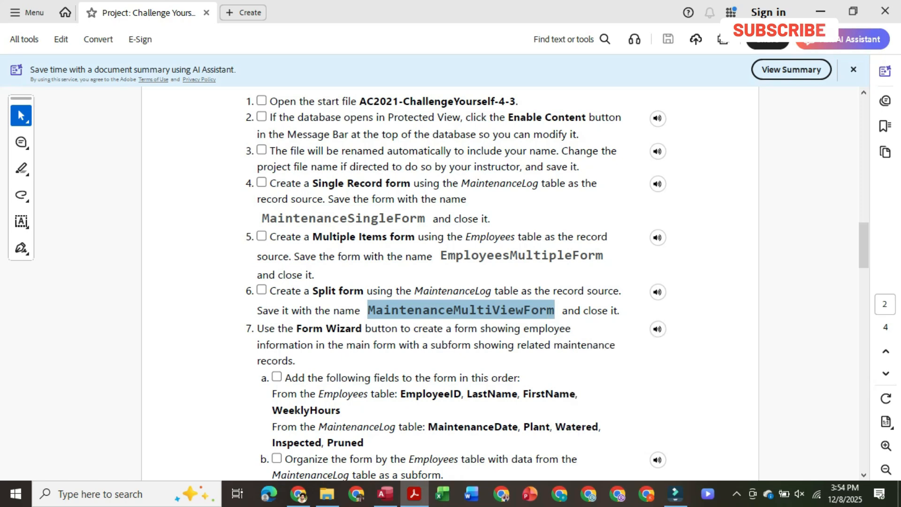
- Return to Access and create a Split Form based on the MaintenanceLog table
{"action": "left_click", "coordinate": [386, 494]}
{"action": "left_click", "coordinate": [57, 198]}
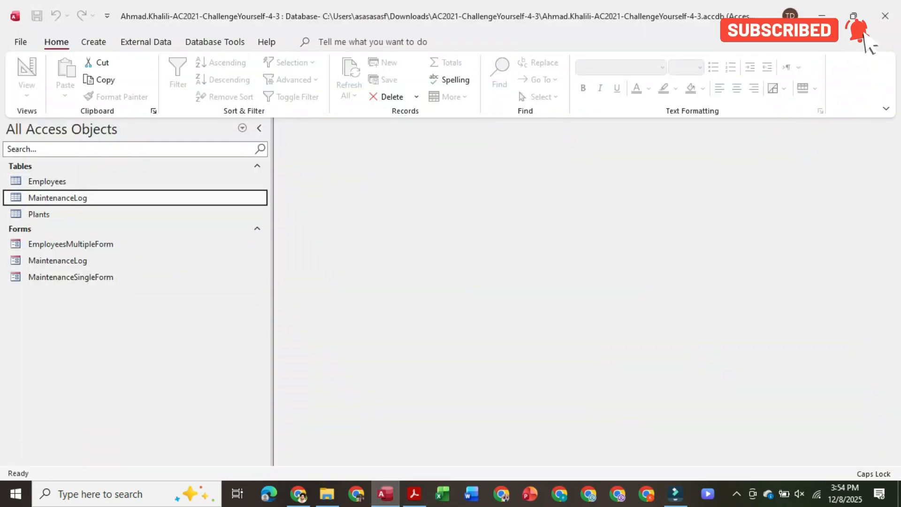
{"action": "left_click", "coordinate": [414, 494]}
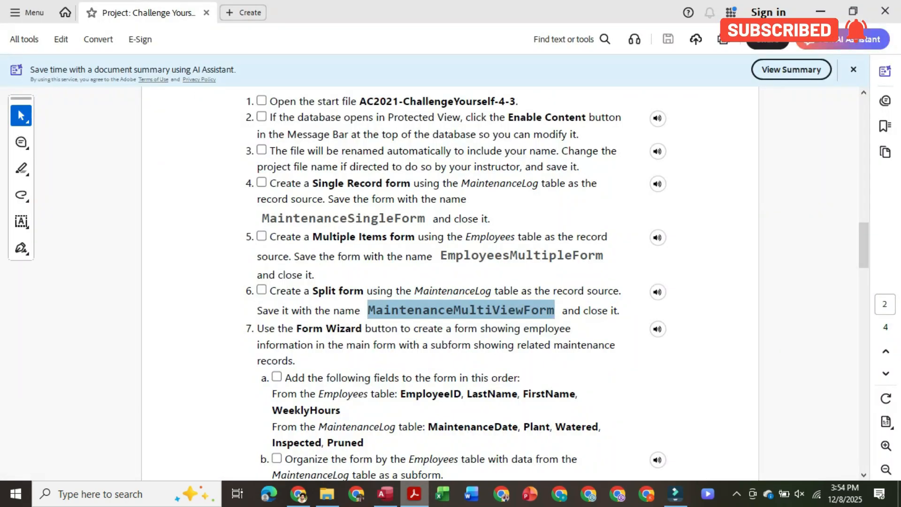
{"action": "key", "text": "alt+Tab"}
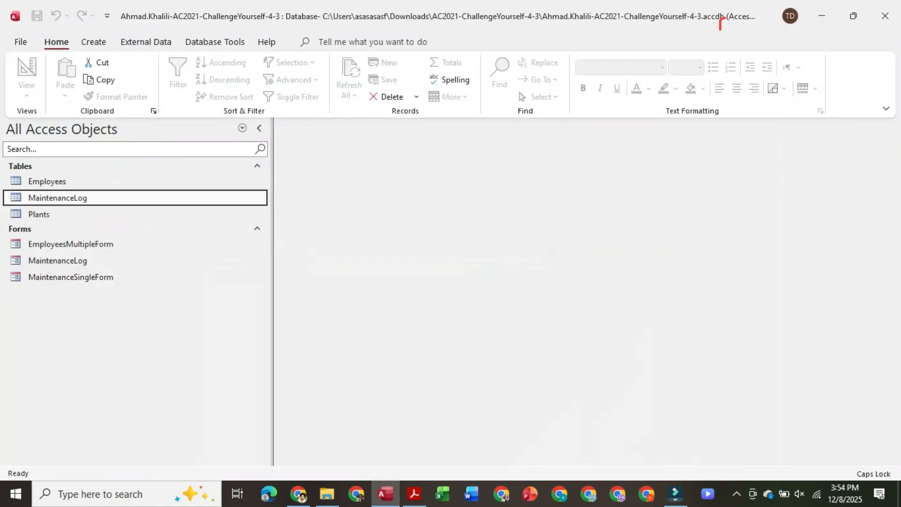
{"action": "left_click", "coordinate": [94, 42]}
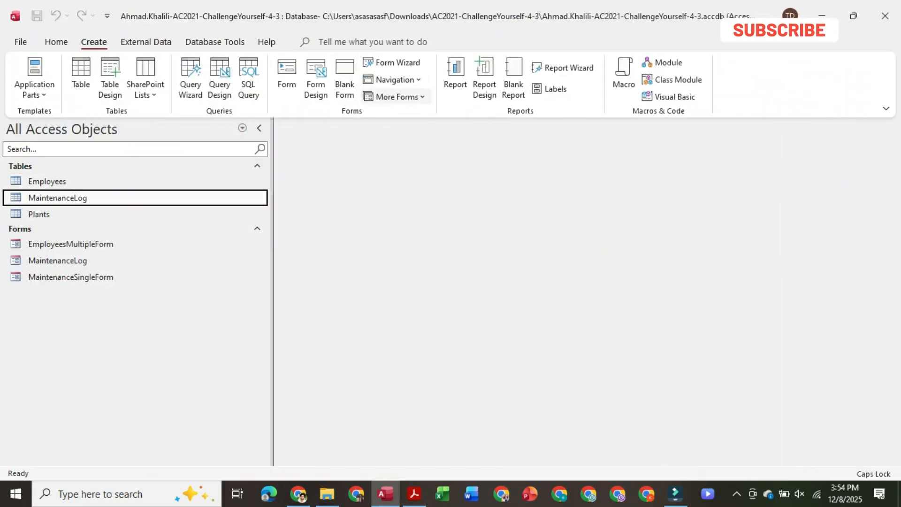
{"action": "left_click", "coordinate": [397, 97]}
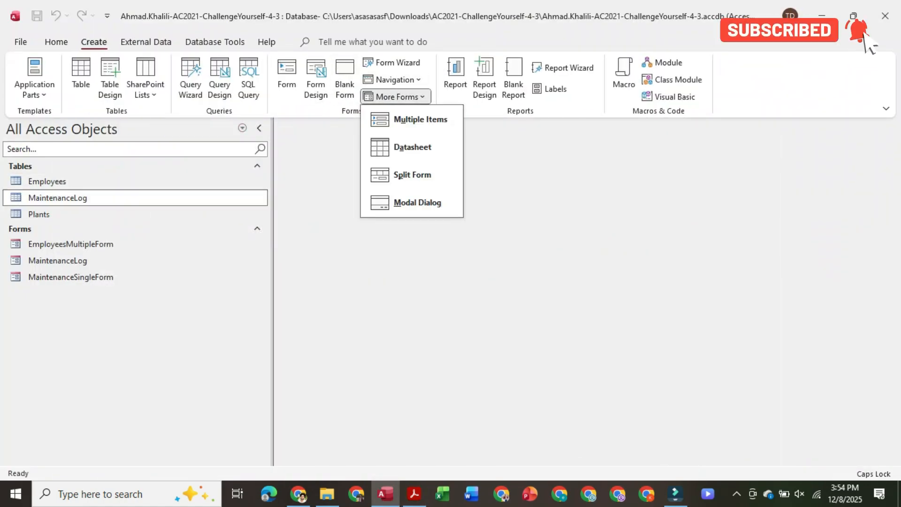
{"action": "left_click", "coordinate": [412, 174]}
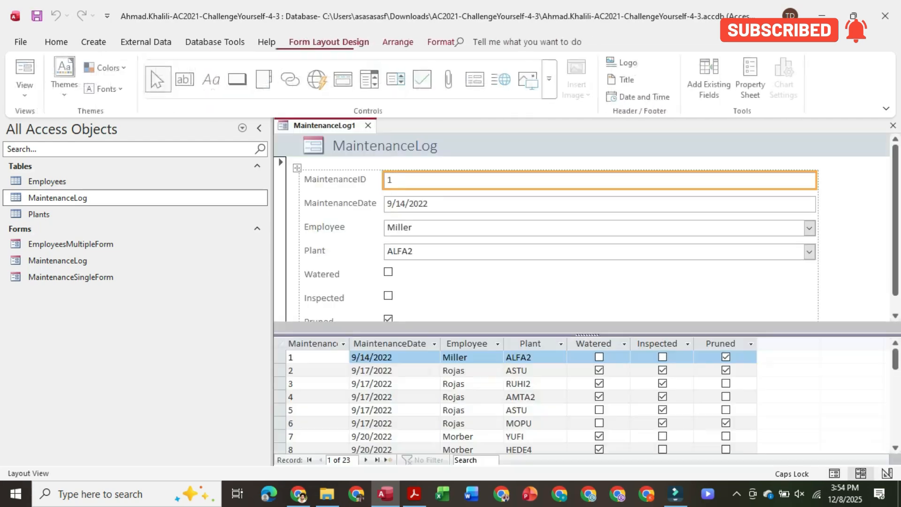
- Save the new split form as MaintenanceMultiViewForm and close it
{"action": "right_click", "coordinate": [325, 126]}
{"action": "left_click", "coordinate": [354, 133]}
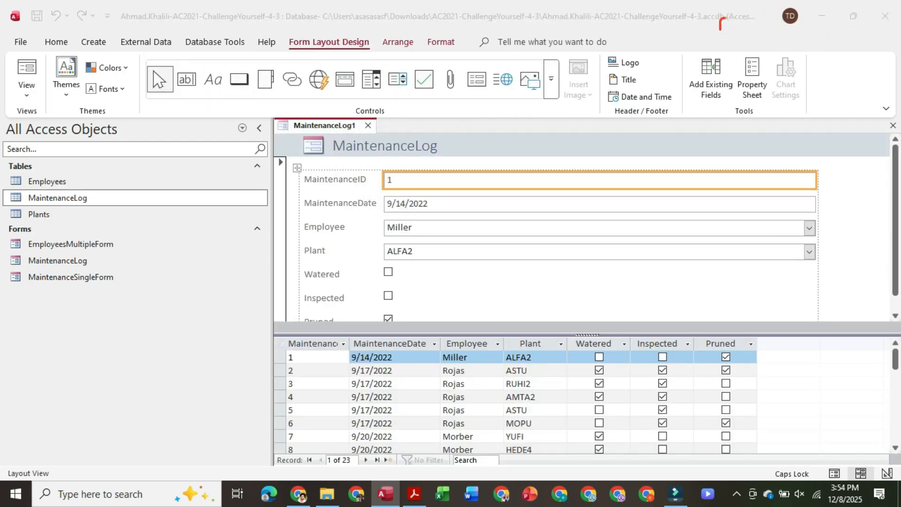
{"action": "type", "text": "MaintenanceMultiViewForm"}
{"action": "key", "text": "Return"}
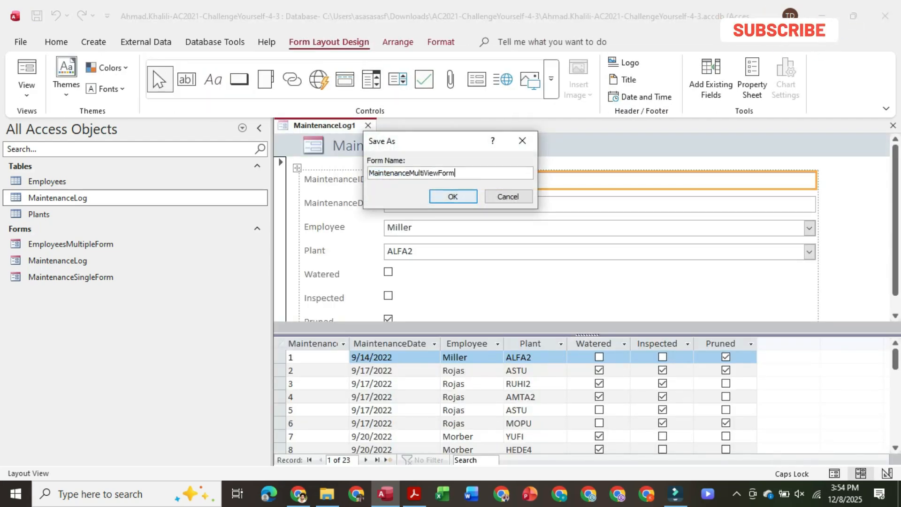
{"action": "key", "text": "alt+Tab"}
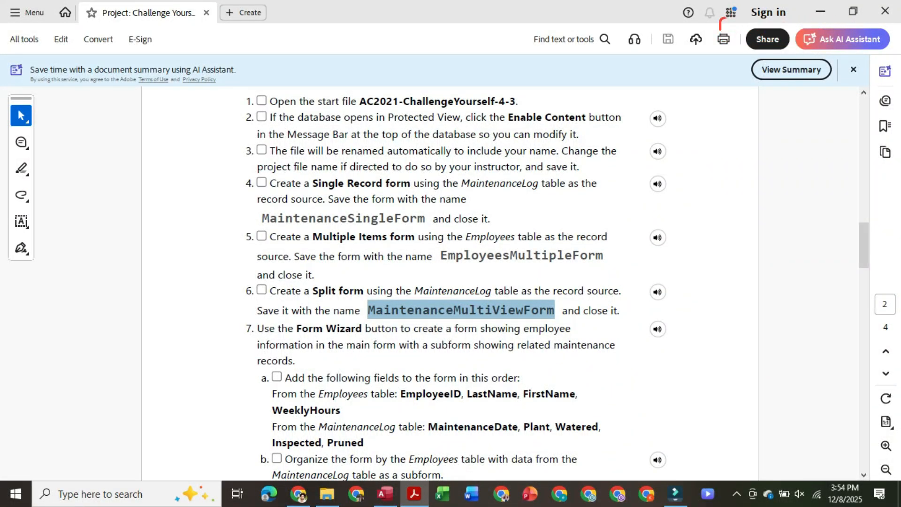
{"action": "key", "text": "alt+Tab"}
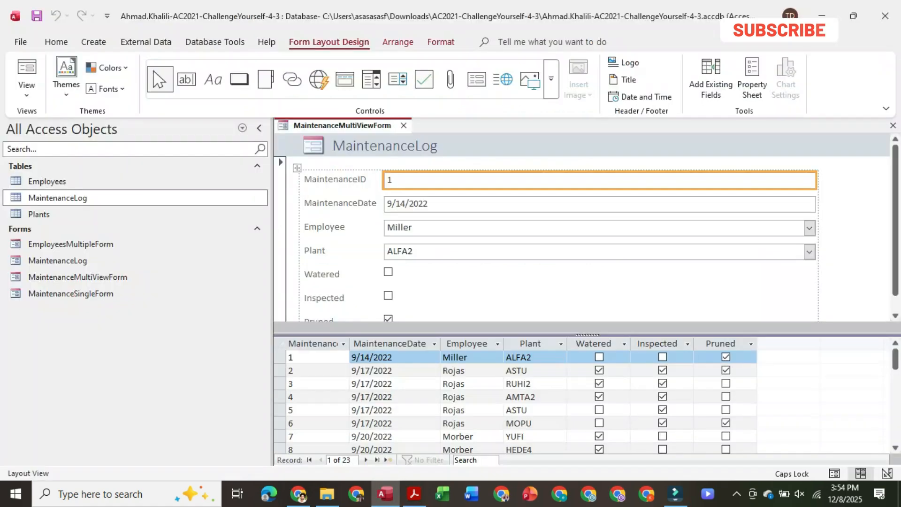
{"action": "right_click", "coordinate": [351, 125]}
{"action": "left_click", "coordinate": [385, 133]}
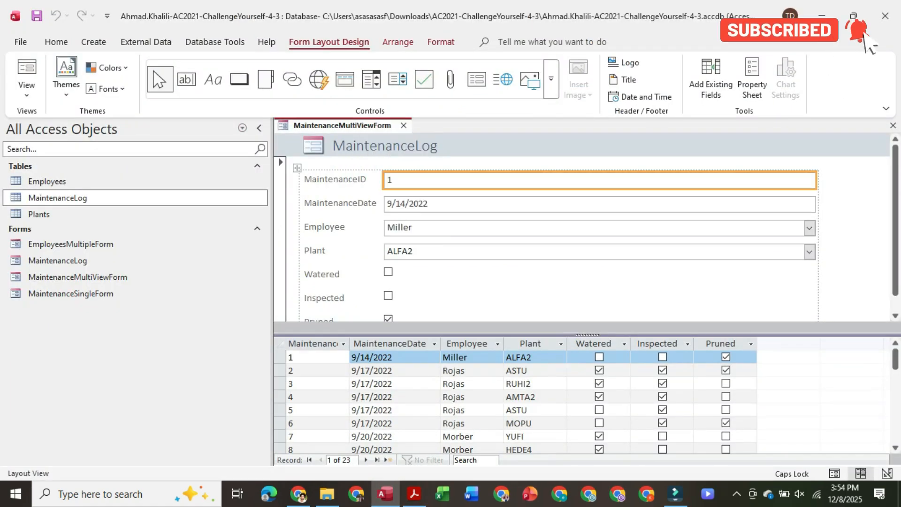
{"action": "left_click", "coordinate": [404, 125]}
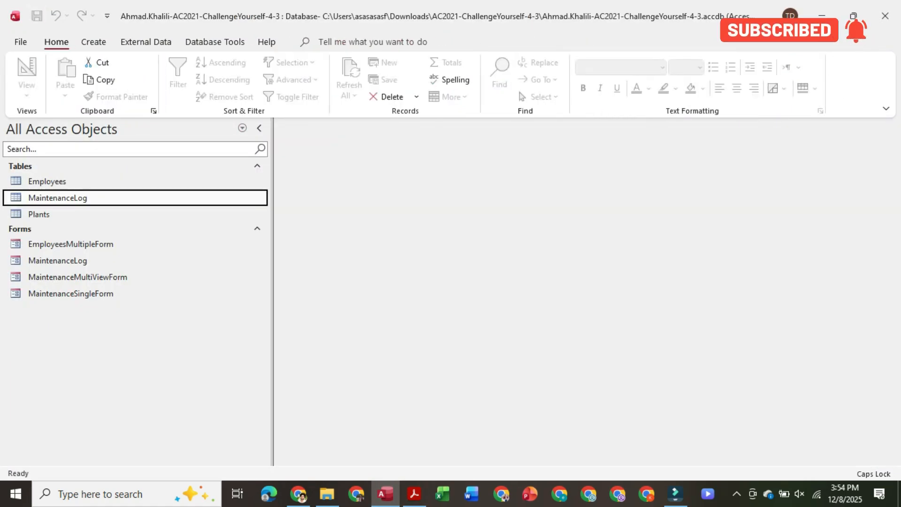
- Consult step 7 in the instructions PDF and start the Form Wizard in Access for the Employees table
{"action": "left_click", "coordinate": [414, 494]}
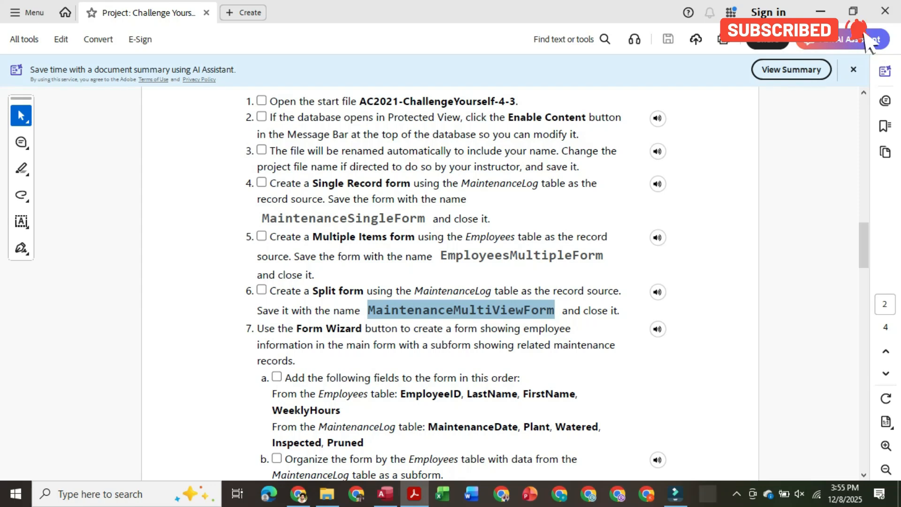
{"action": "left_click", "coordinate": [737, 494]}
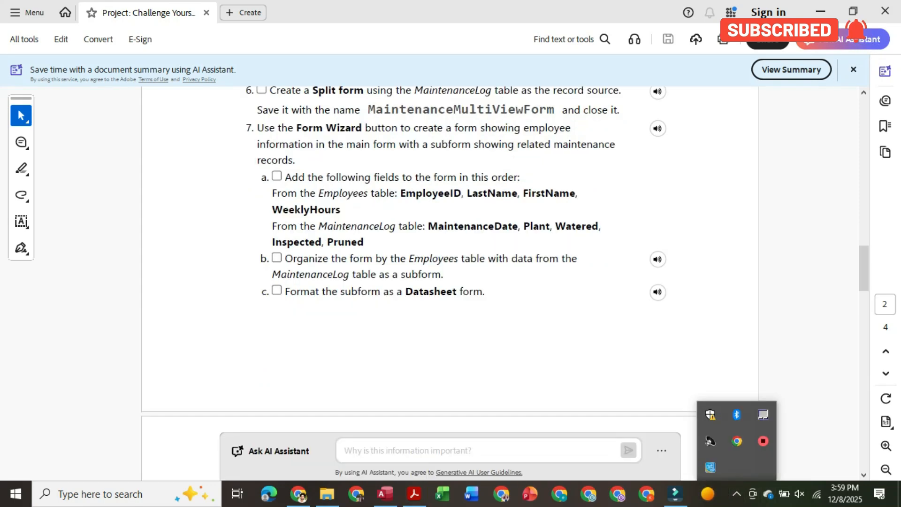
{"action": "left_click", "coordinate": [737, 493]}
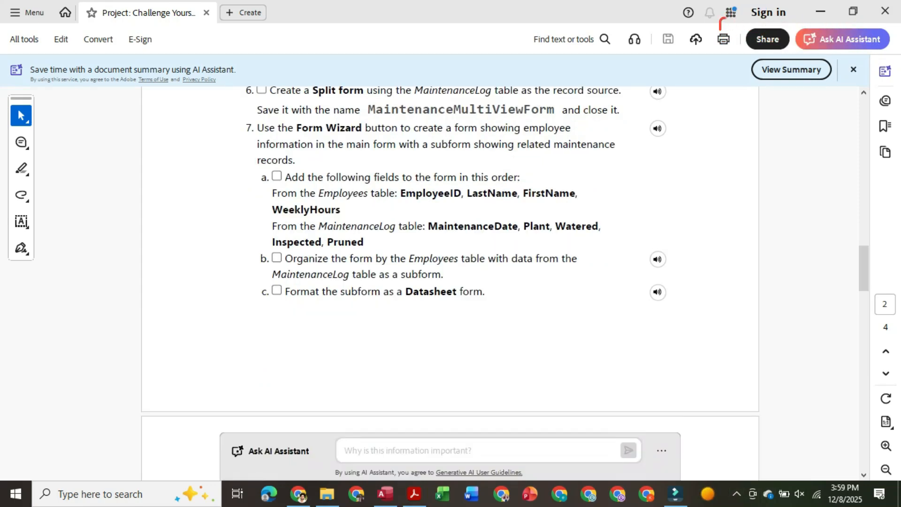
{"action": "left_click", "coordinate": [384, 494]}
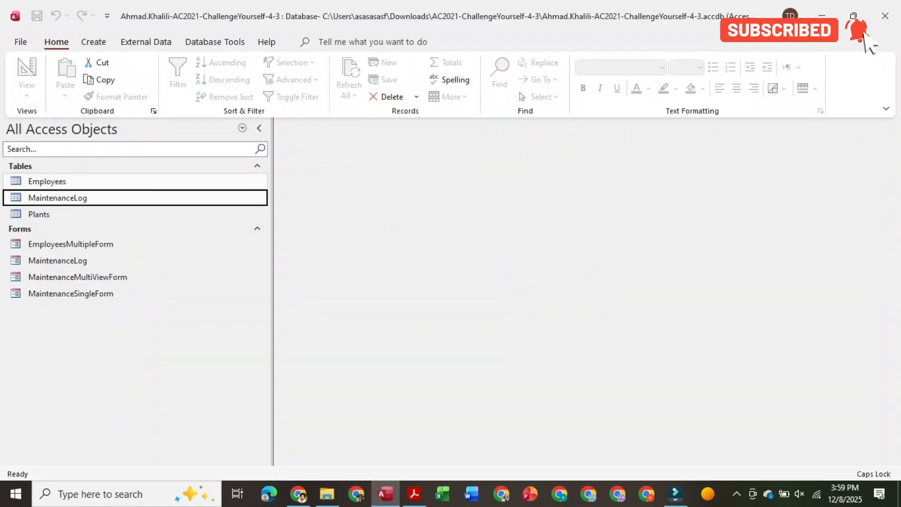
{"action": "left_click", "coordinate": [47, 181]}
{"action": "left_click", "coordinate": [93, 42]}
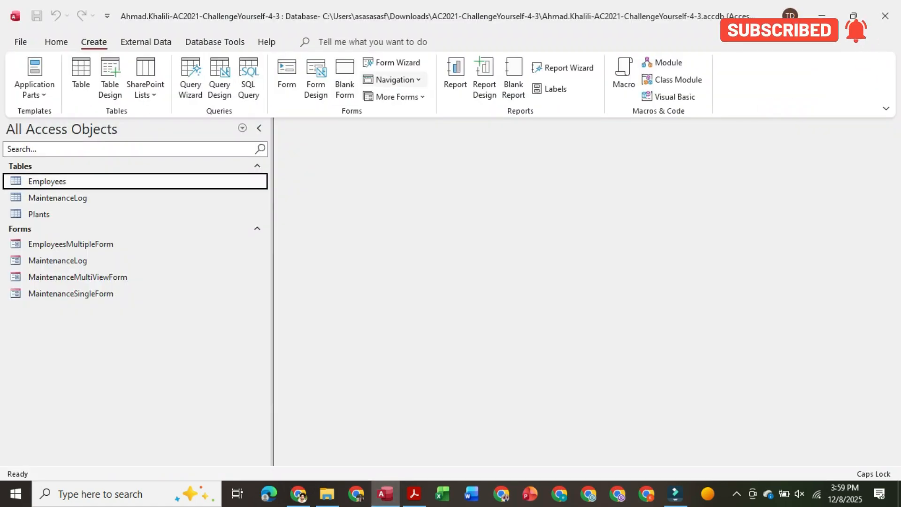
{"action": "left_click", "coordinate": [392, 62]}
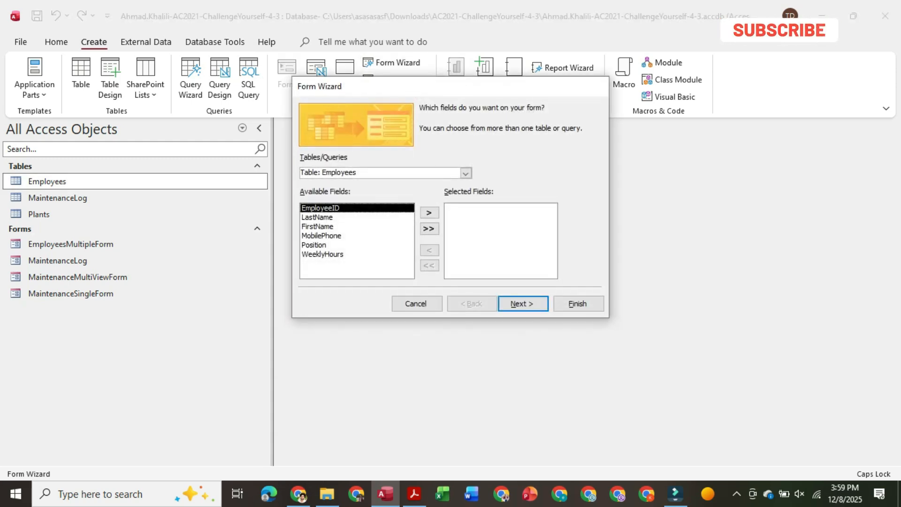
- Check the field list in the PDF and add EmployeeID, LastName, FirstName and WeeklyHours from the Employees table to the wizard form
{"action": "left_click", "coordinate": [414, 494]}
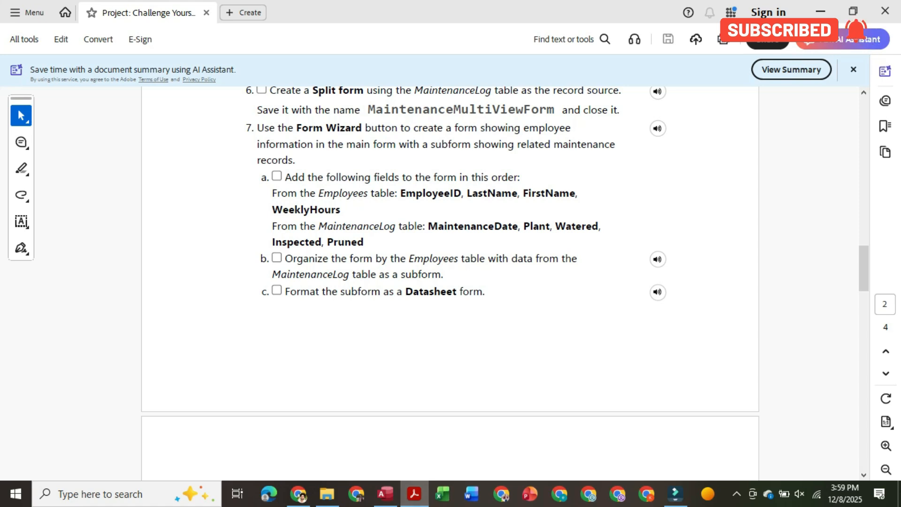
{"action": "key", "text": "alt+Tab"}
{"action": "left_click", "coordinate": [430, 213]}
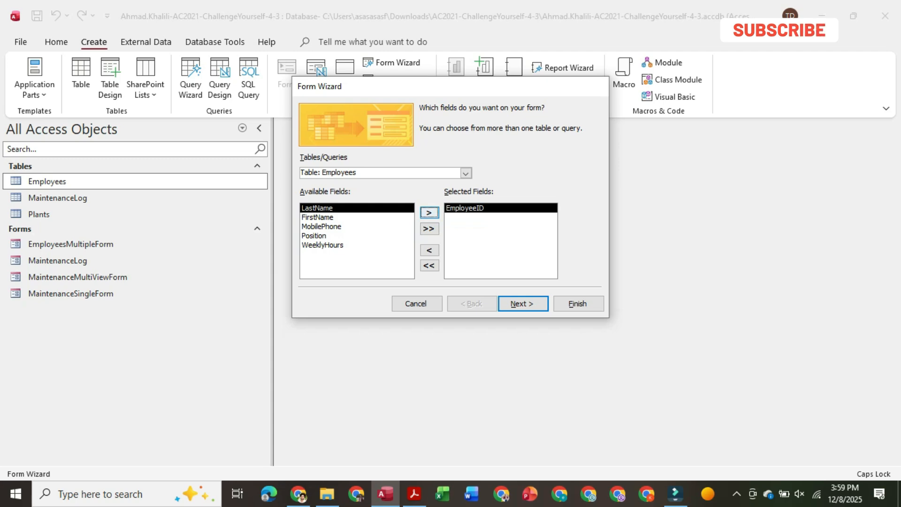
{"action": "left_click", "coordinate": [429, 213]}
{"action": "left_click", "coordinate": [429, 213]}
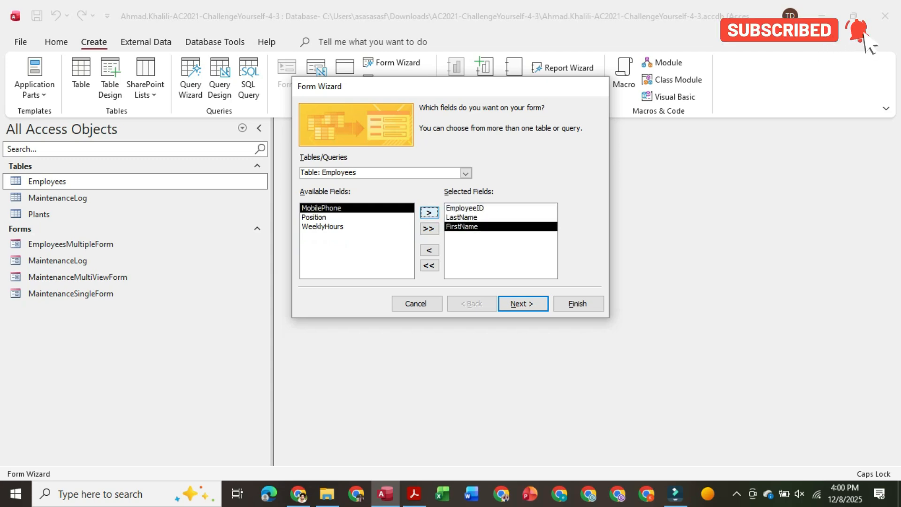
{"action": "left_click", "coordinate": [323, 227]}
{"action": "left_click", "coordinate": [429, 213]}
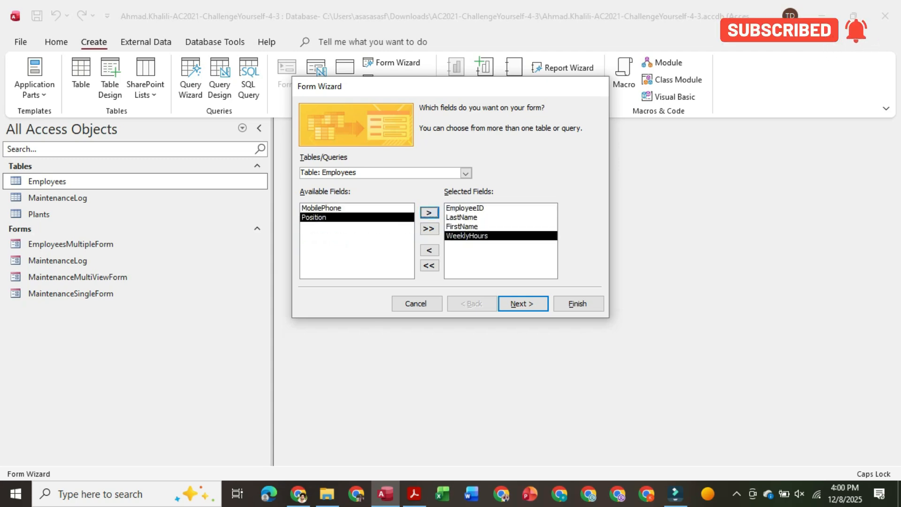
- Check step 7a in the PDF and change the Form Wizard's field source to the MaintenanceLog table
{"action": "left_click", "coordinate": [414, 493]}
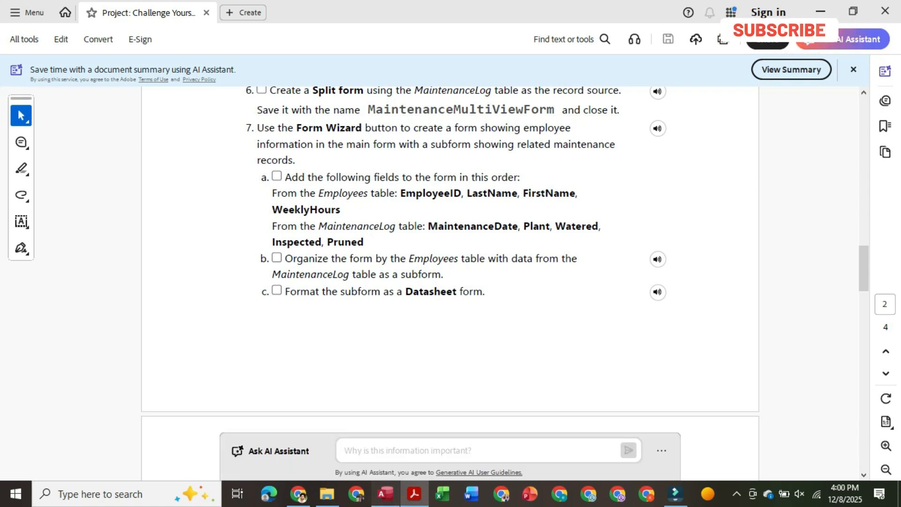
{"action": "left_click", "coordinate": [385, 494]}
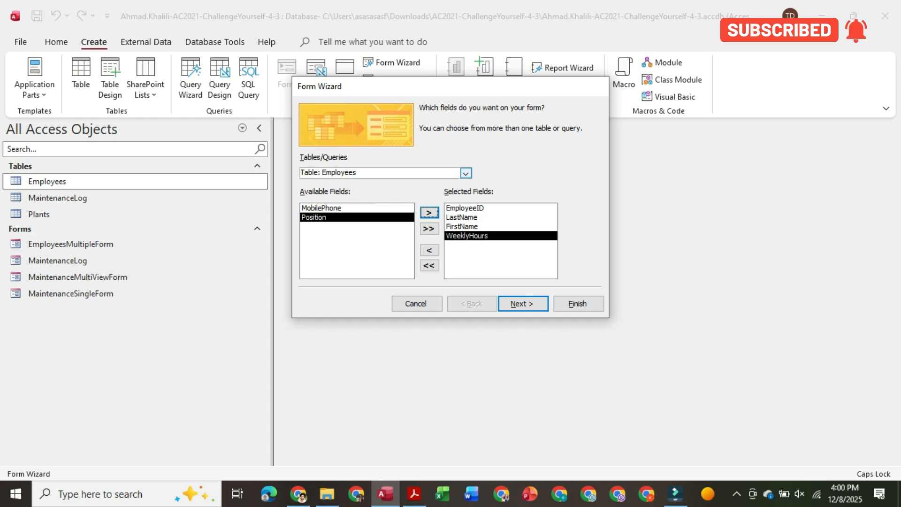
{"action": "left_click", "coordinate": [466, 173]}
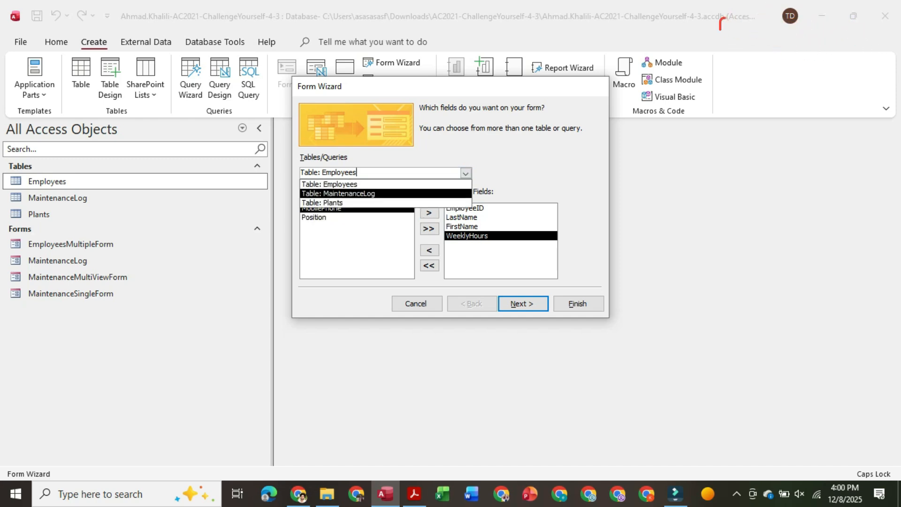
{"action": "left_click", "coordinate": [347, 194]}
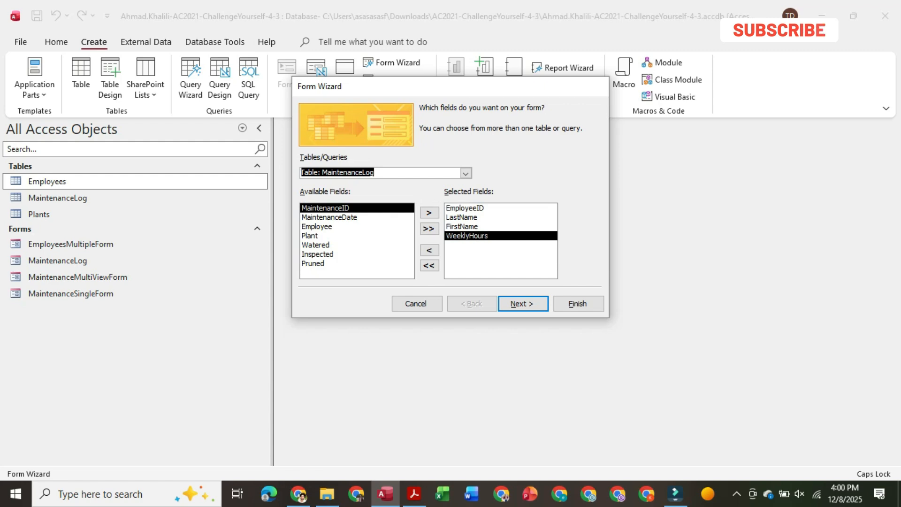
- Recheck the PDF's field list and add MaintenanceDate, Plant, Watered and Pruned from the MaintenanceLog table to the wizard form
{"action": "left_click", "coordinate": [414, 494]}
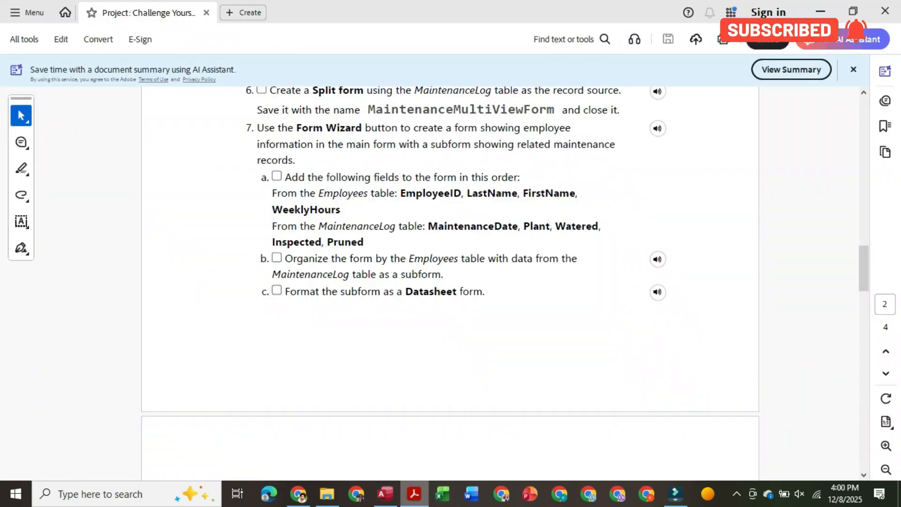
{"action": "key", "text": "alt+Tab"}
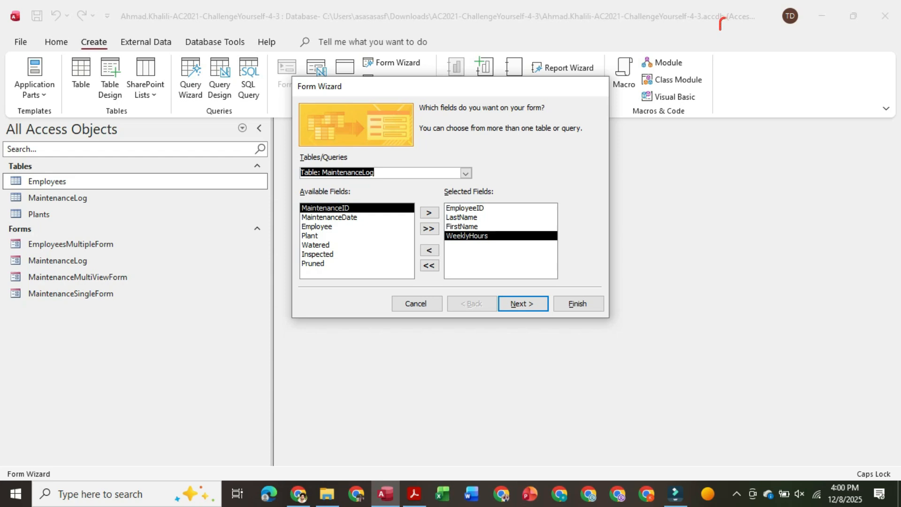
{"action": "left_click", "coordinate": [330, 217]}
{"action": "left_click", "coordinate": [429, 213]}
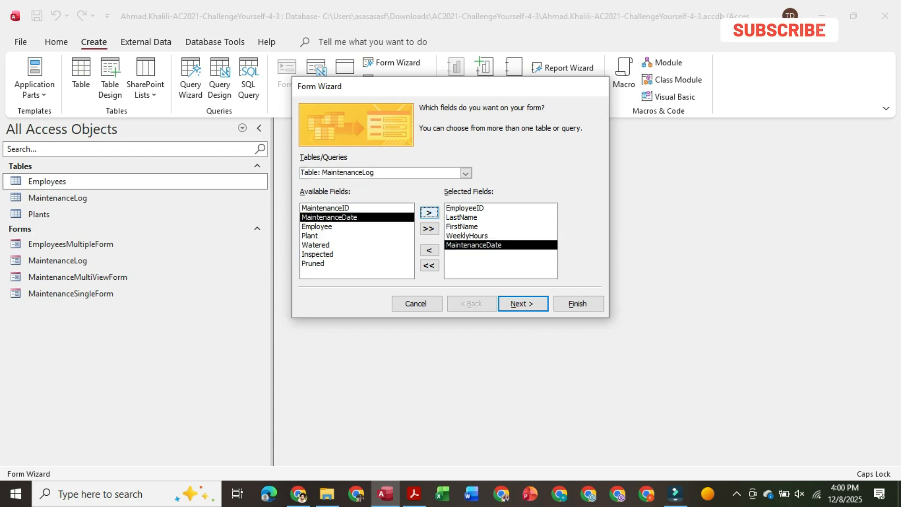
{"action": "left_click", "coordinate": [311, 227]}
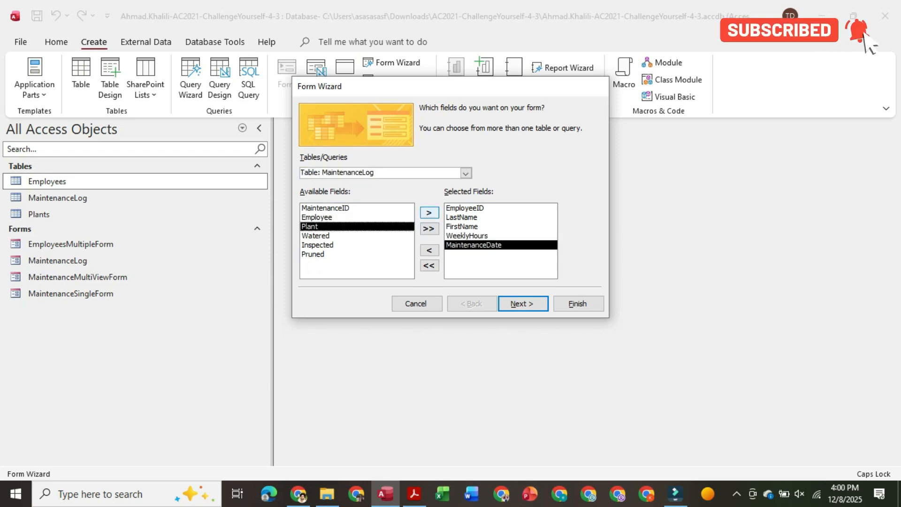
{"action": "left_click", "coordinate": [429, 213]}
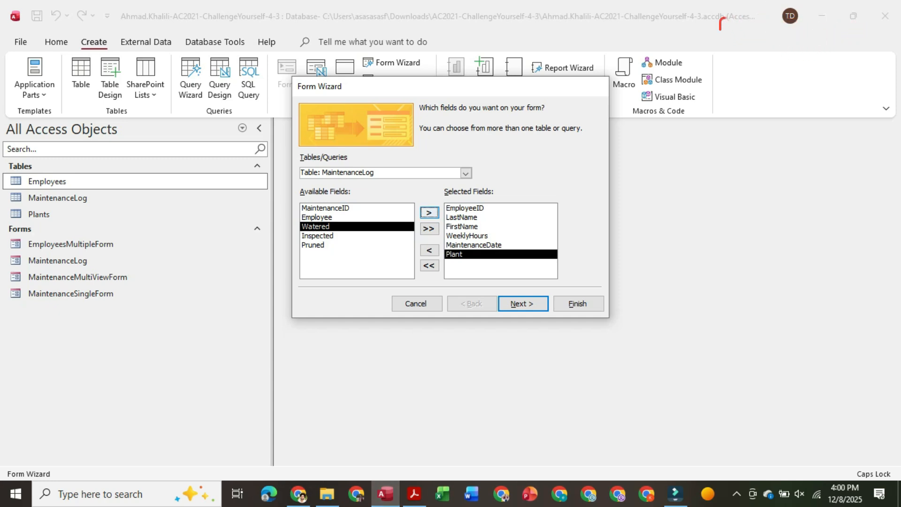
{"action": "left_click", "coordinate": [429, 213]}
{"action": "left_click", "coordinate": [313, 236]}
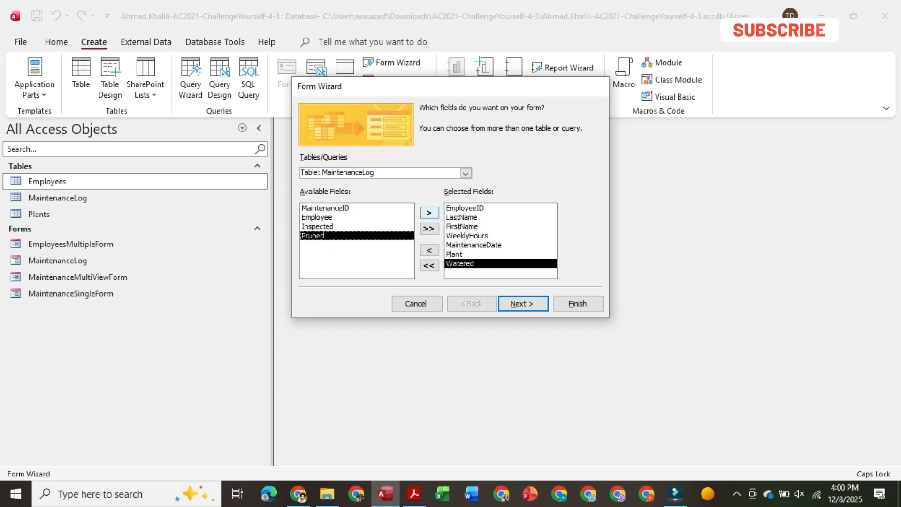
{"action": "left_click", "coordinate": [429, 213]}
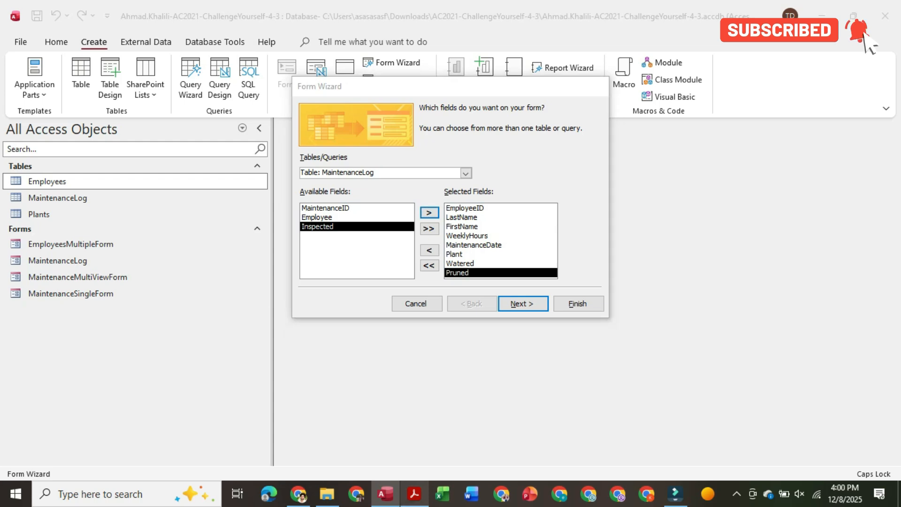
- Switch to the instructions PDF to check the MaintenanceLog field order in step 7a, and return to the Form Wizard in Access
{"action": "left_click", "coordinate": [414, 494]}
{"action": "left_click", "coordinate": [737, 494]}
{"action": "left_click", "coordinate": [737, 494]}
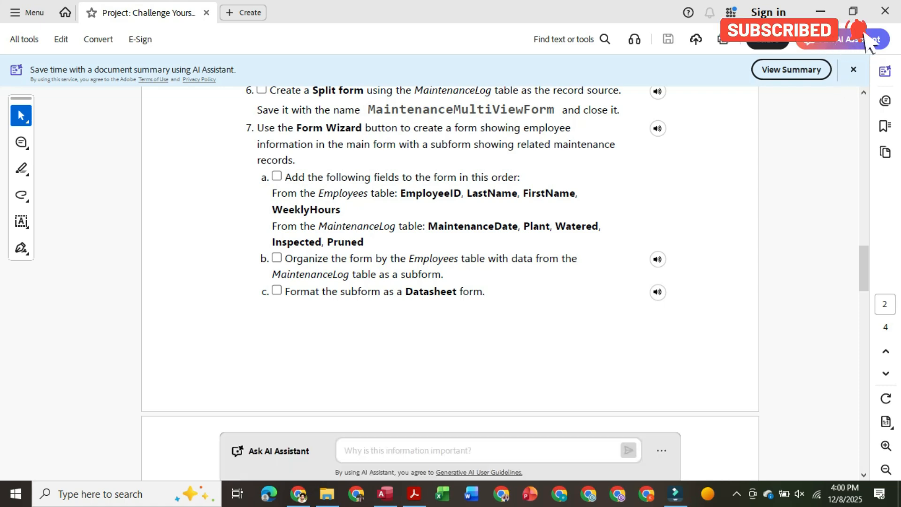
{"action": "left_click", "coordinate": [386, 494]}
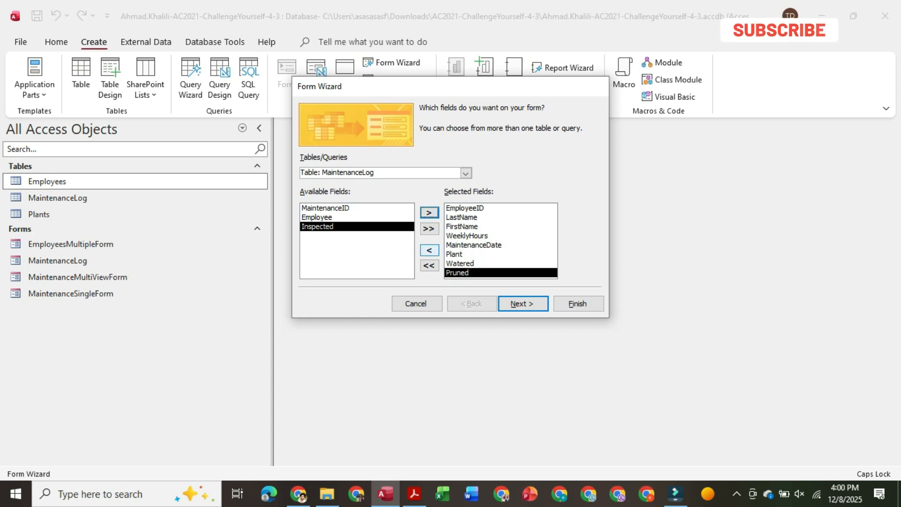
- Remove Pruned from the wizard's selected fields, add Inspected after Watered and re-add Pruned last
{"action": "left_click", "coordinate": [429, 250]}
{"action": "left_click", "coordinate": [317, 226]}
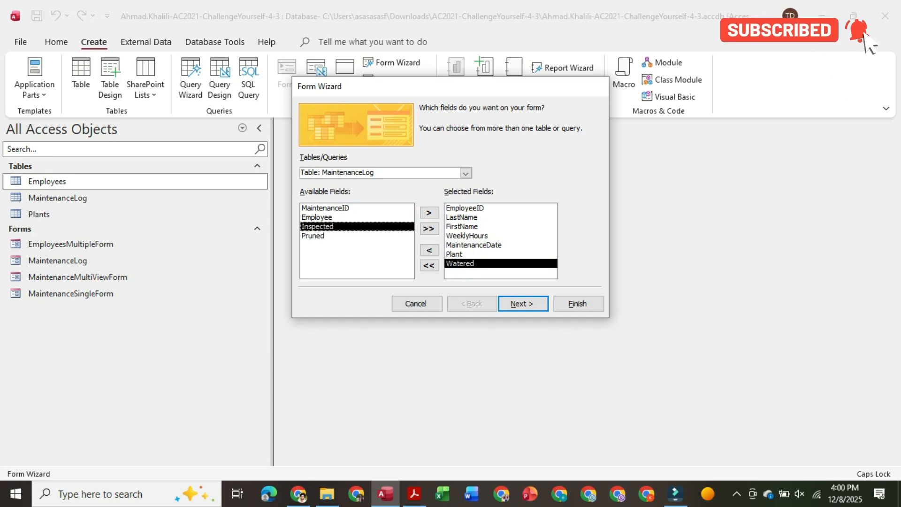
{"action": "left_click", "coordinate": [429, 212]}
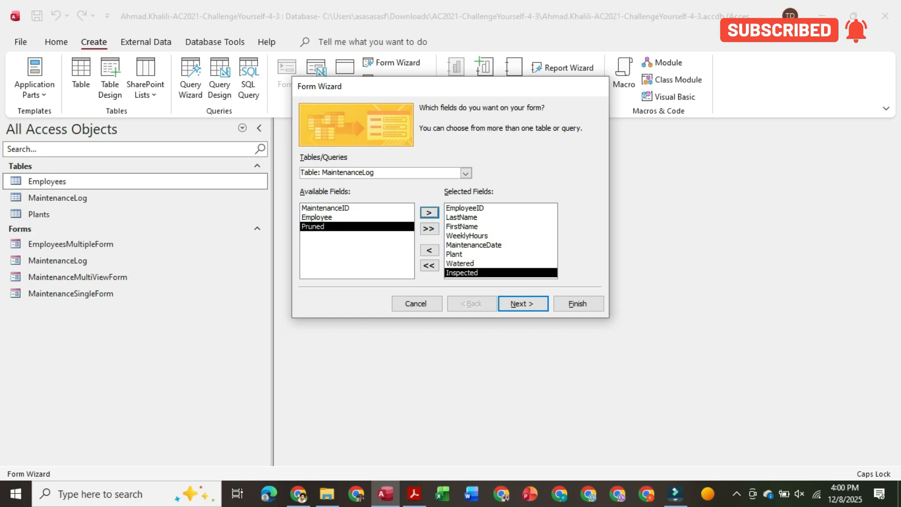
{"action": "left_click", "coordinate": [429, 213]}
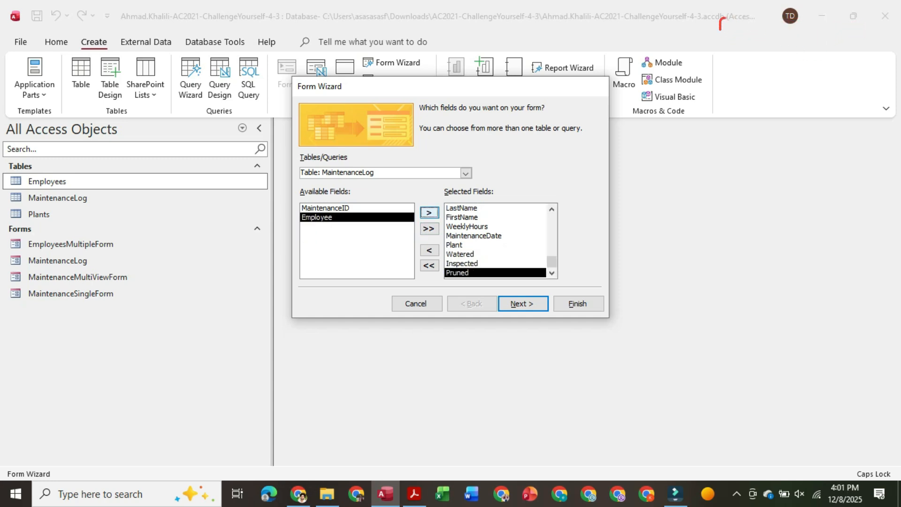
{"action": "scroll", "coordinate": [495, 241], "scroll_direction": "up", "scroll_amount": 1}
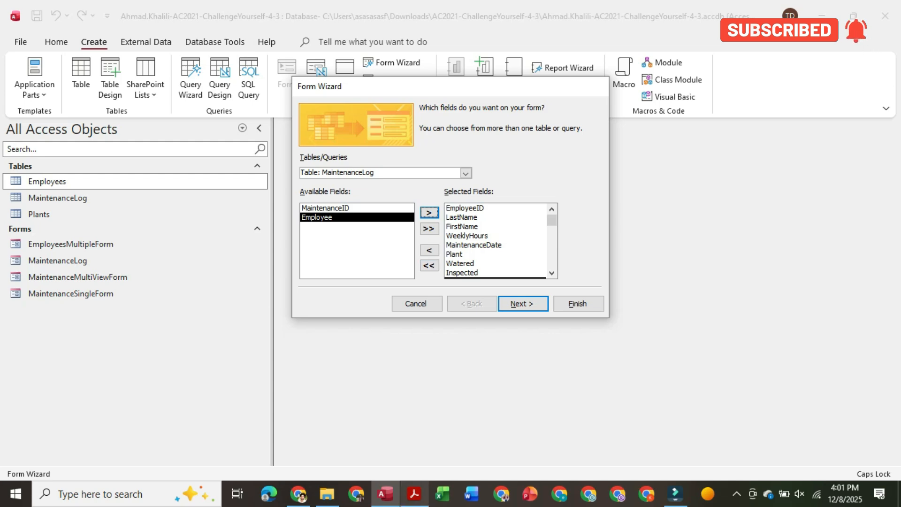
- Compare the selected fields with step 7a in the PDF, advance the Form Wizard past field selection and return to the PDF
{"action": "left_click", "coordinate": [414, 494]}
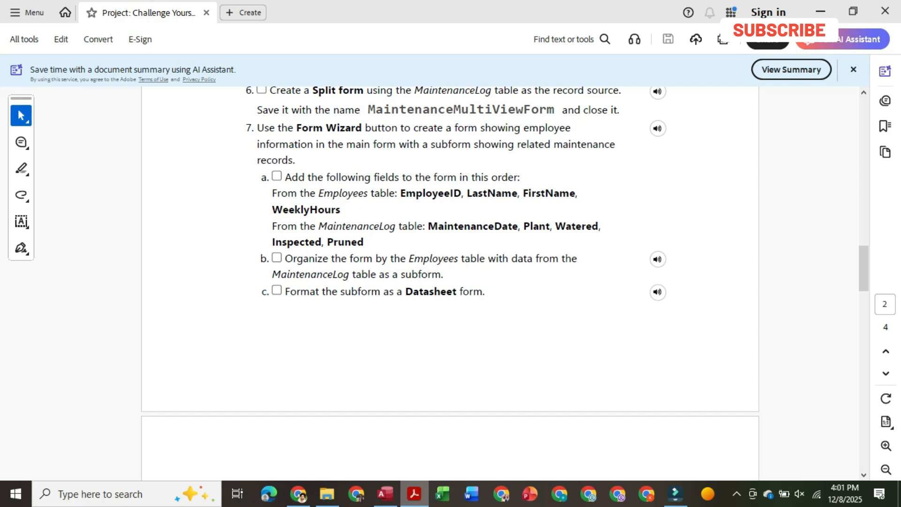
{"action": "left_click", "coordinate": [414, 494]}
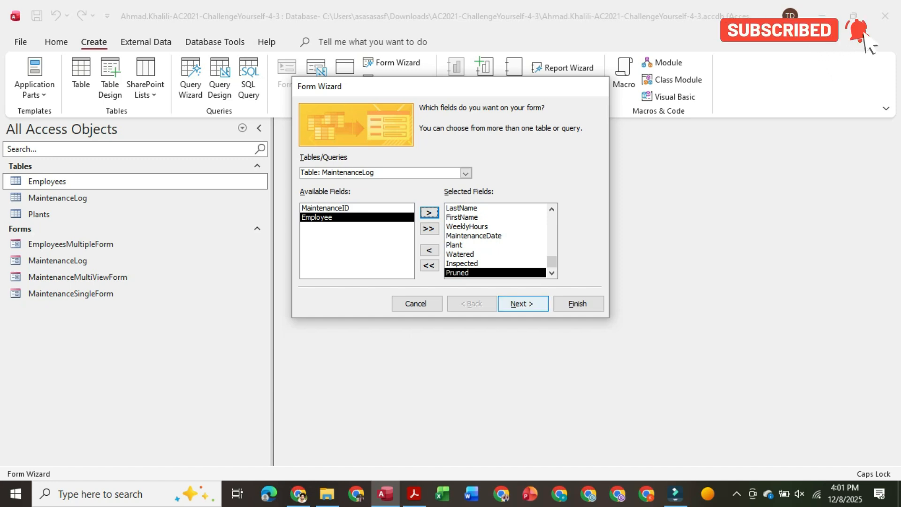
{"action": "key", "text": "Return"}
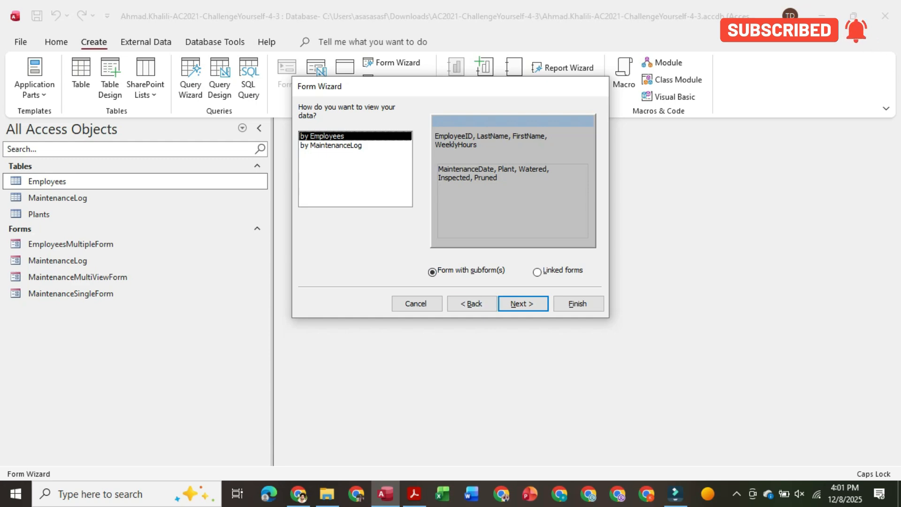
{"action": "left_click", "coordinate": [415, 494]}
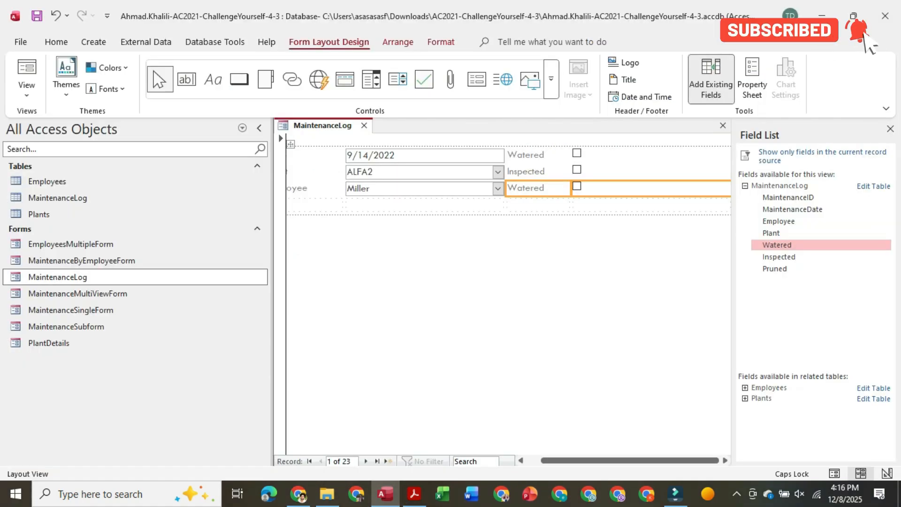
- Close the side pane and delete the extra empty row below the Employee controls in the MaintenanceLog form layout
{"action": "left_click", "coordinate": [316, 206]}
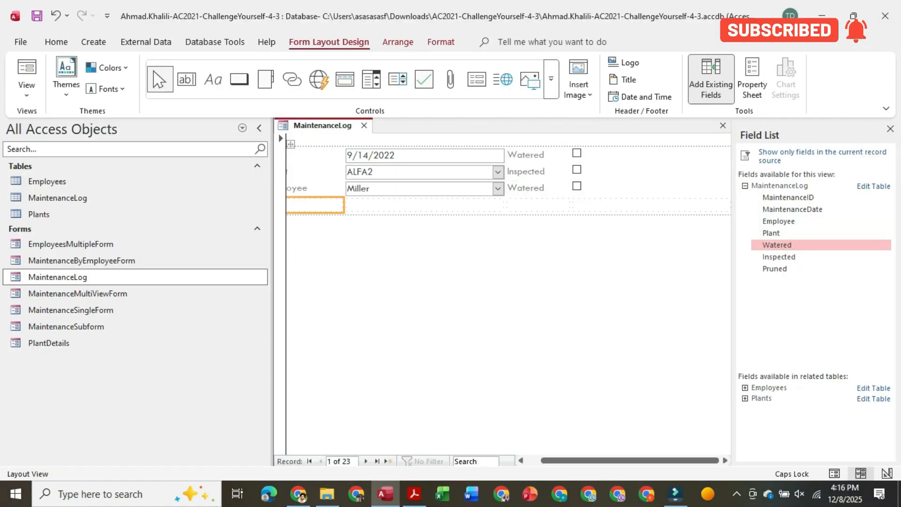
{"action": "left_click_drag", "start_coordinate": [630, 460], "coordinate": [616, 461]}
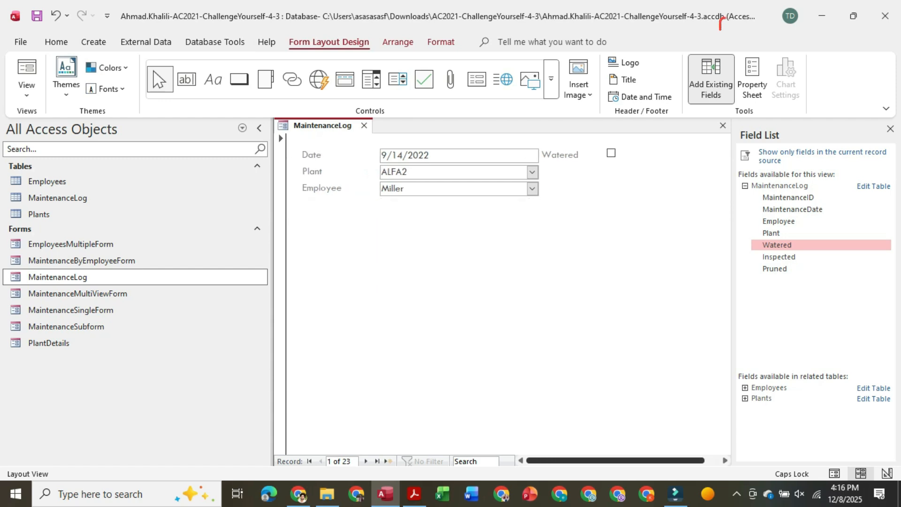
{"action": "left_click", "coordinate": [669, 206], "text": "shift"}
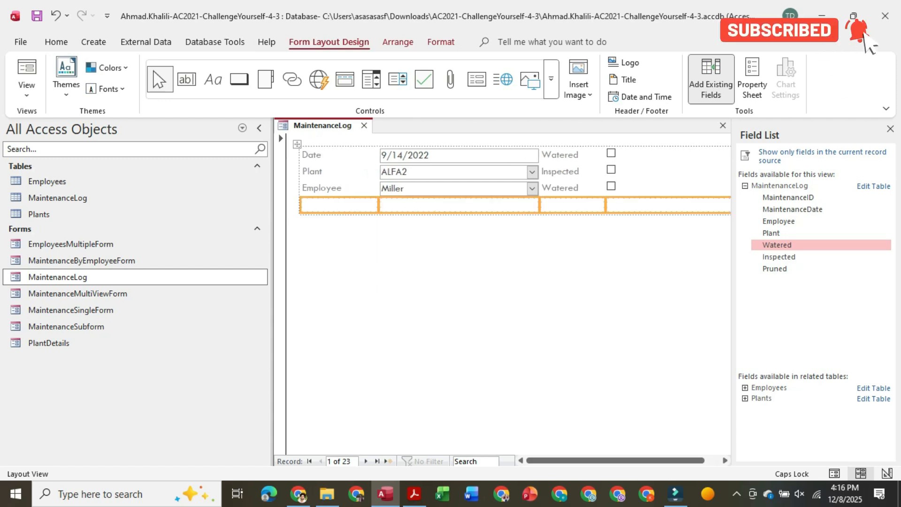
{"action": "right_click", "coordinate": [298, 205]}
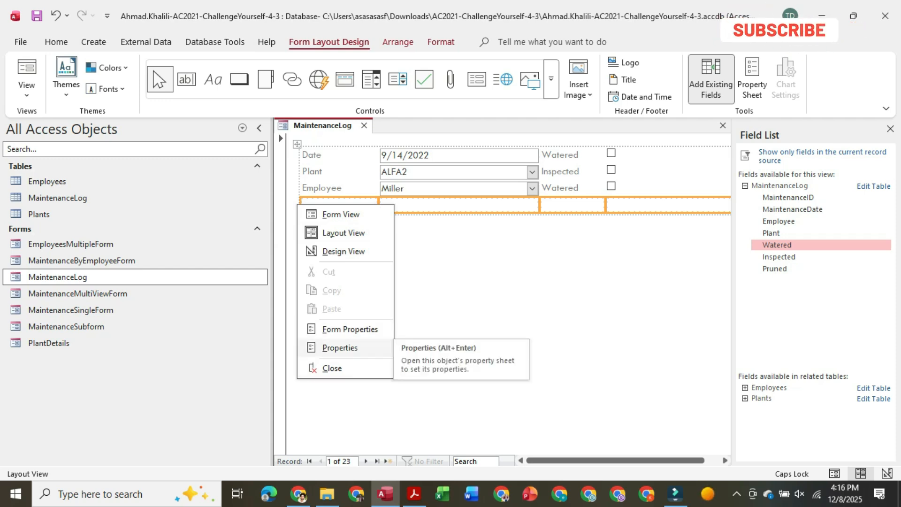
{"action": "left_click", "coordinate": [340, 347]}
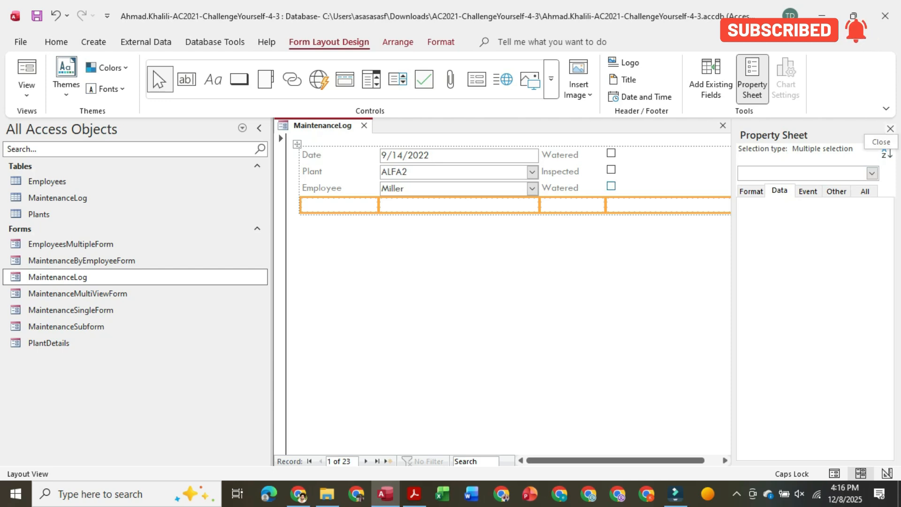
{"action": "left_click", "coordinate": [891, 129]}
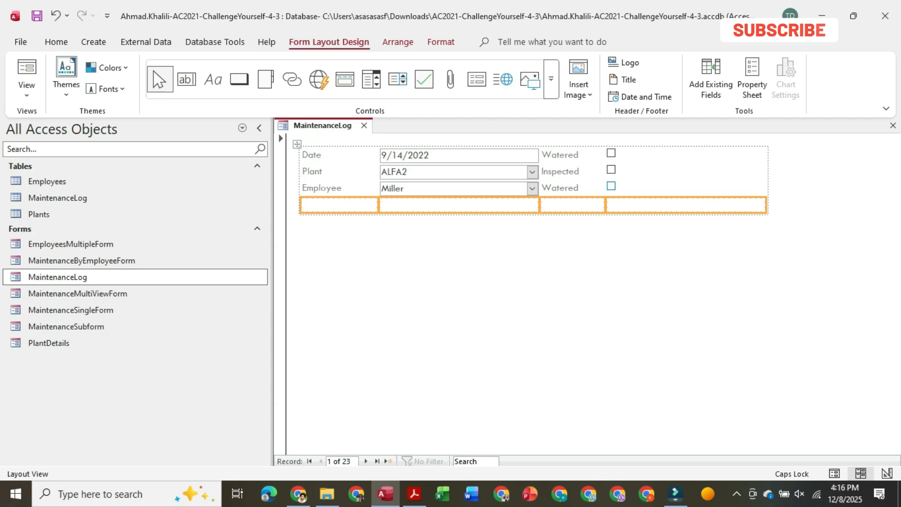
{"action": "left_click", "coordinate": [398, 42]}
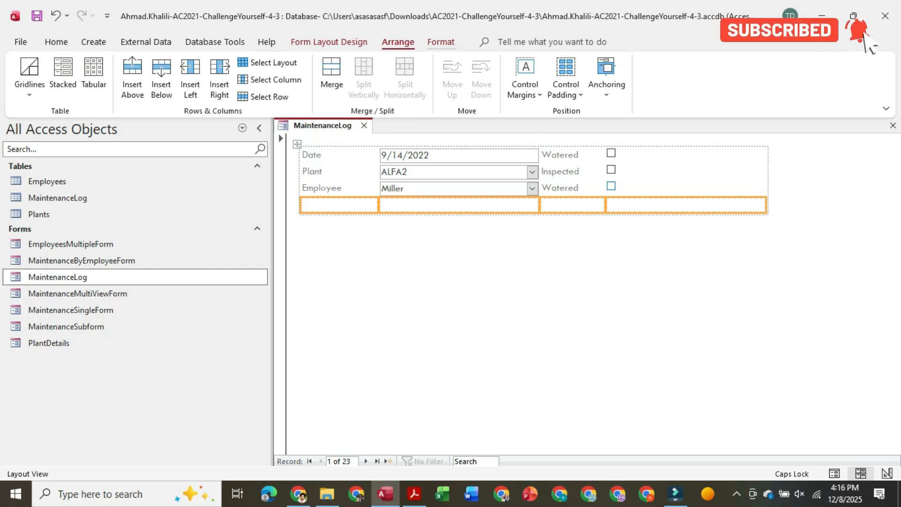
{"action": "left_click", "coordinate": [441, 42]}
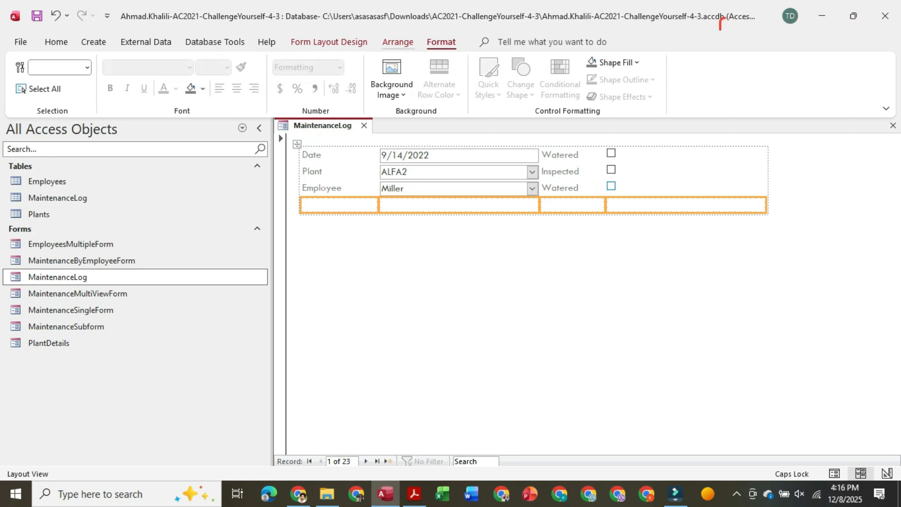
{"action": "left_click", "coordinate": [398, 43]}
{"action": "left_click", "coordinate": [329, 42]}
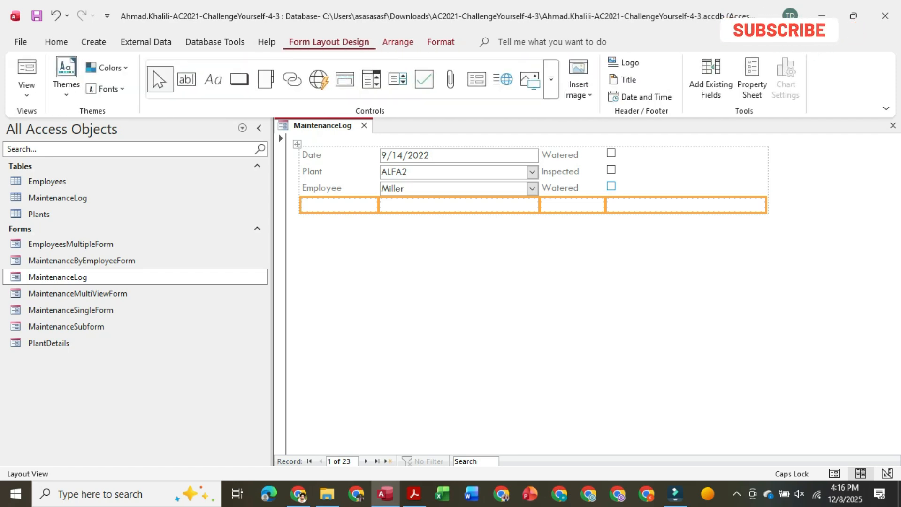
{"action": "key", "text": "Delete"}
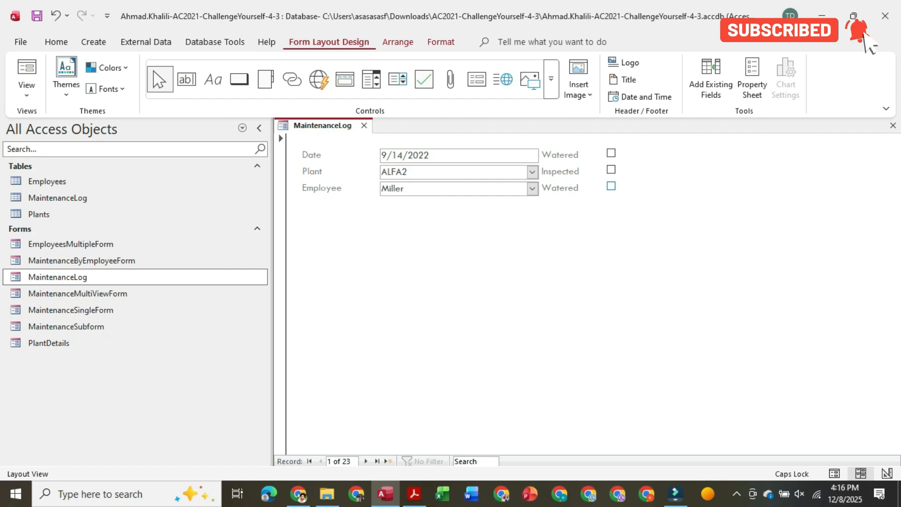
- Save the modified MaintenanceLog form
{"action": "left_click", "coordinate": [553, 286]}
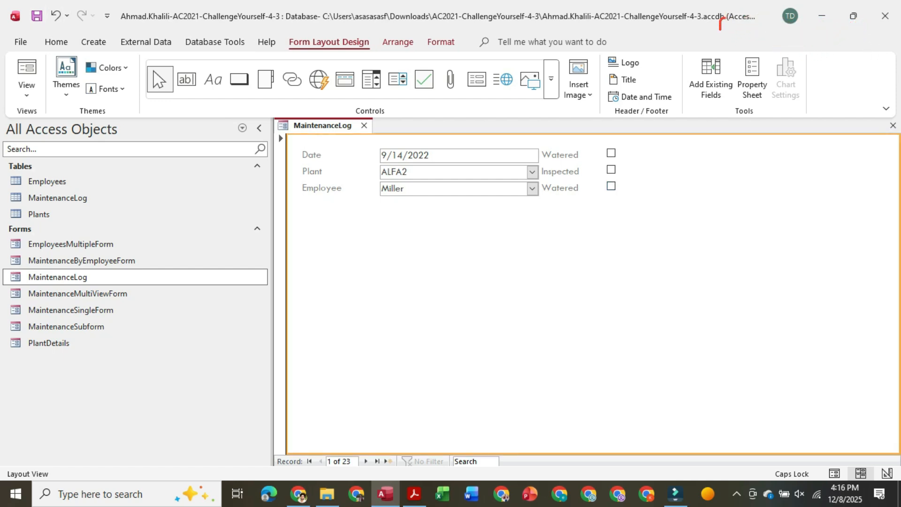
{"action": "right_click", "coordinate": [326, 126]}
{"action": "left_click", "coordinate": [360, 137]}
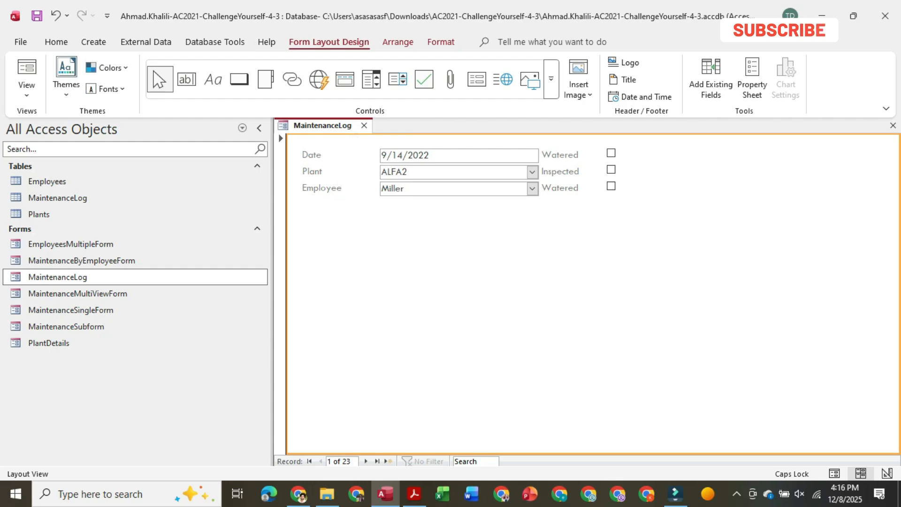
- Switch to the instructions PDF and read steps 9 and 10 for the remaining MaintenanceLog form changes
{"action": "left_click", "coordinate": [339, 188]}
{"action": "key", "text": "alt+Tab"}
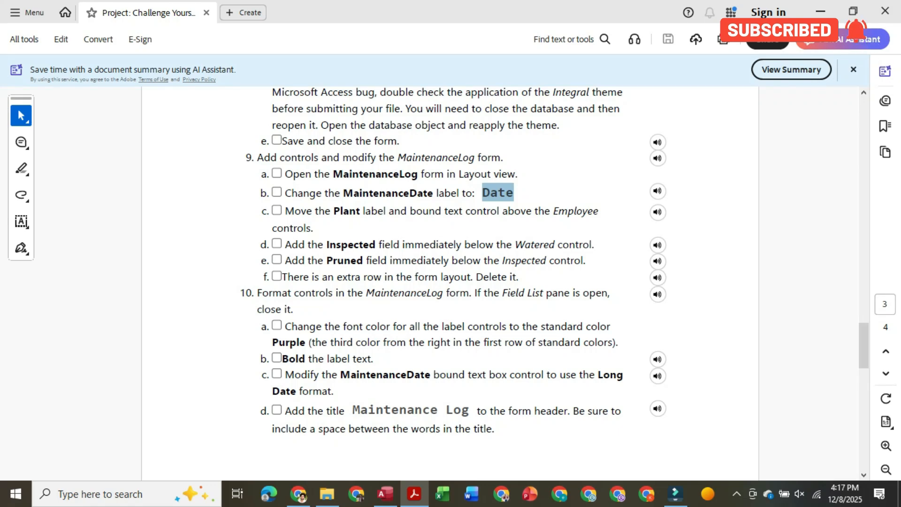
{"action": "left_click", "coordinate": [385, 494]}
{"action": "left_click", "coordinate": [385, 494]}
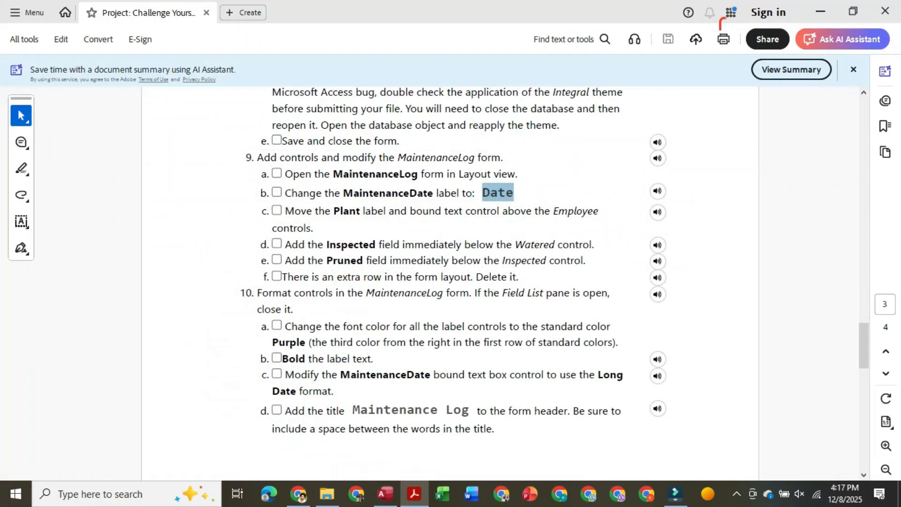
{"action": "scroll", "coordinate": [450, 282], "scroll_direction": "down", "scroll_amount": 3}
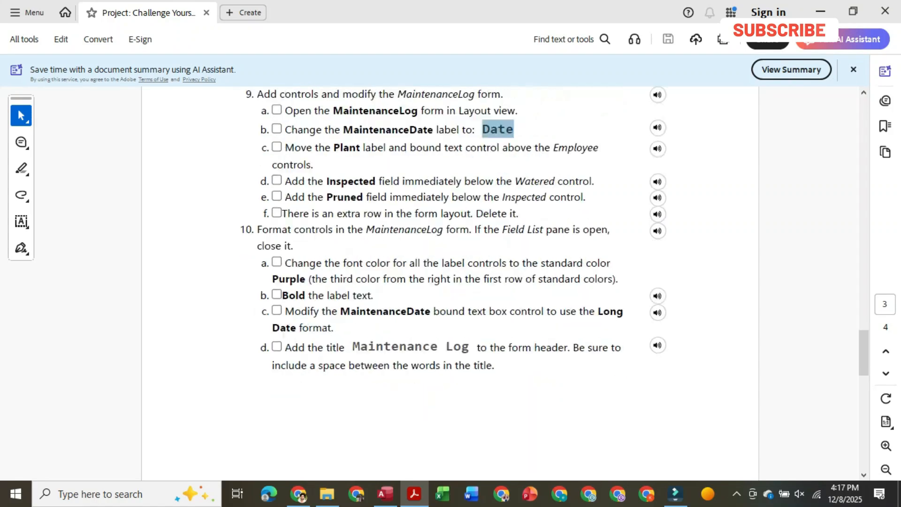
{"action": "scroll", "coordinate": [450, 282], "scroll_direction": "down", "scroll_amount": 2}
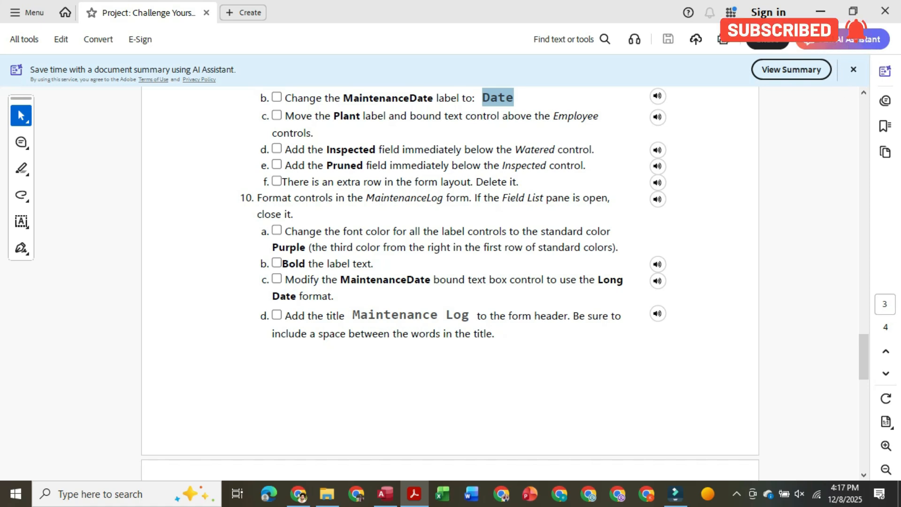
{"action": "scroll", "coordinate": [450, 272], "scroll_direction": "down", "scroll_amount": 15}
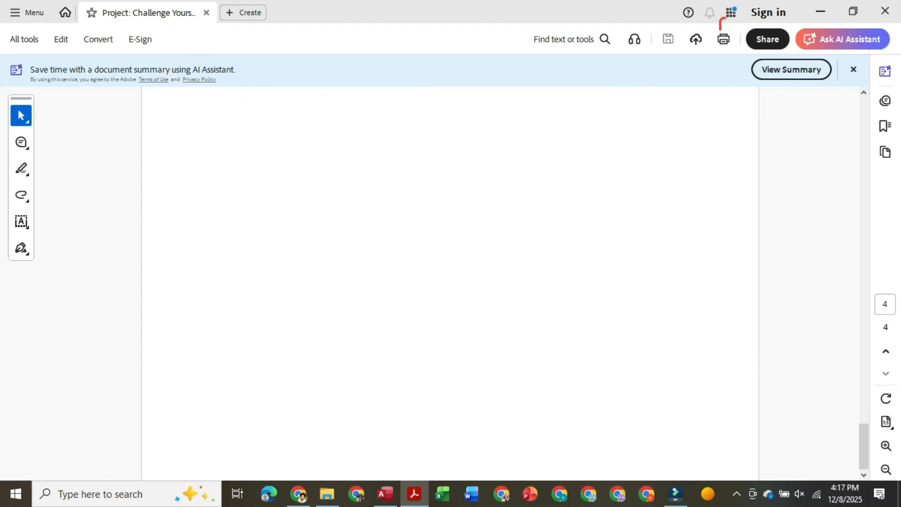
{"action": "scroll", "coordinate": [451, 282], "scroll_direction": "up", "scroll_amount": 15}
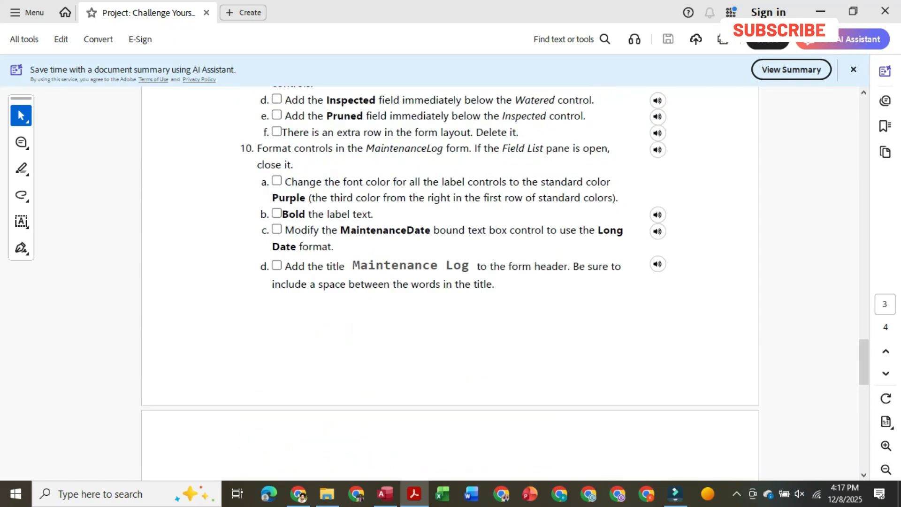
{"action": "scroll", "coordinate": [451, 282], "scroll_direction": "up", "scroll_amount": 2}
{"action": "left_click", "coordinate": [737, 493]}
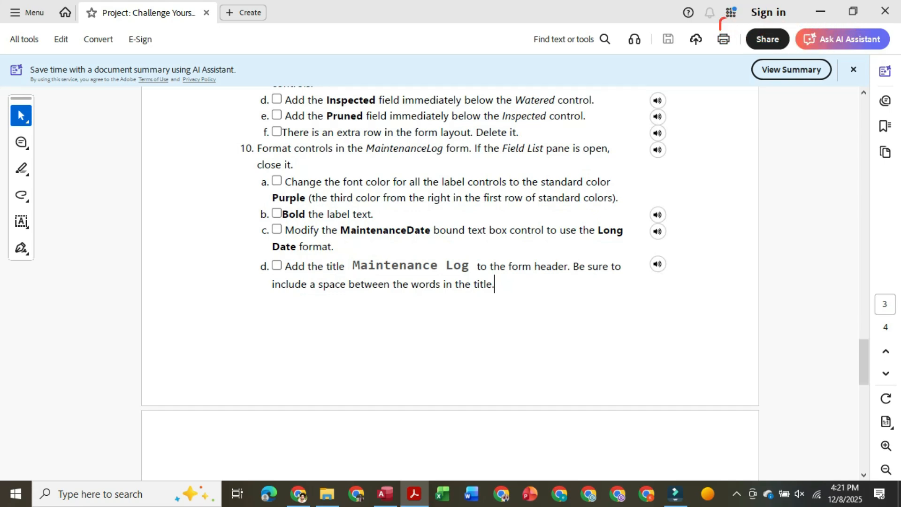
- In Access, change the font color of all six MaintenanceLog label controls to the standard color Purple, and return to the instructions PDF
{"action": "left_click", "coordinate": [385, 494]}
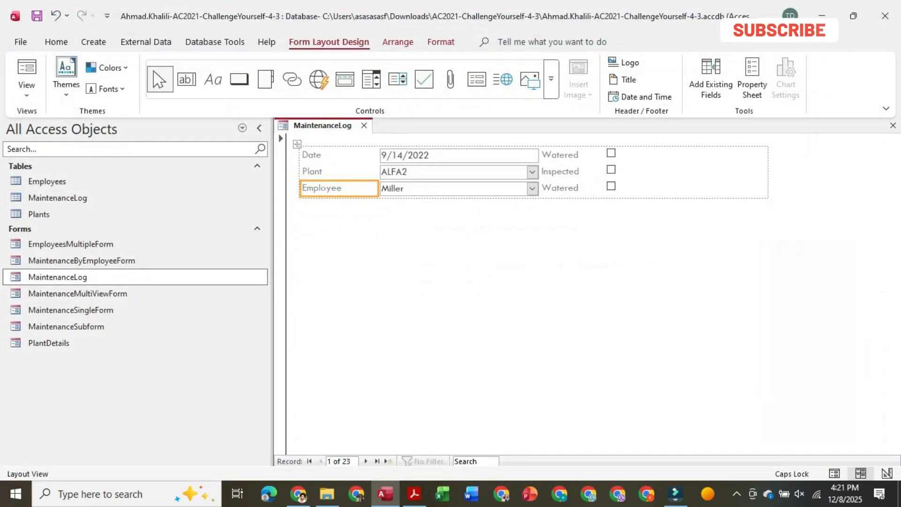
{"action": "left_click", "coordinate": [339, 156]}
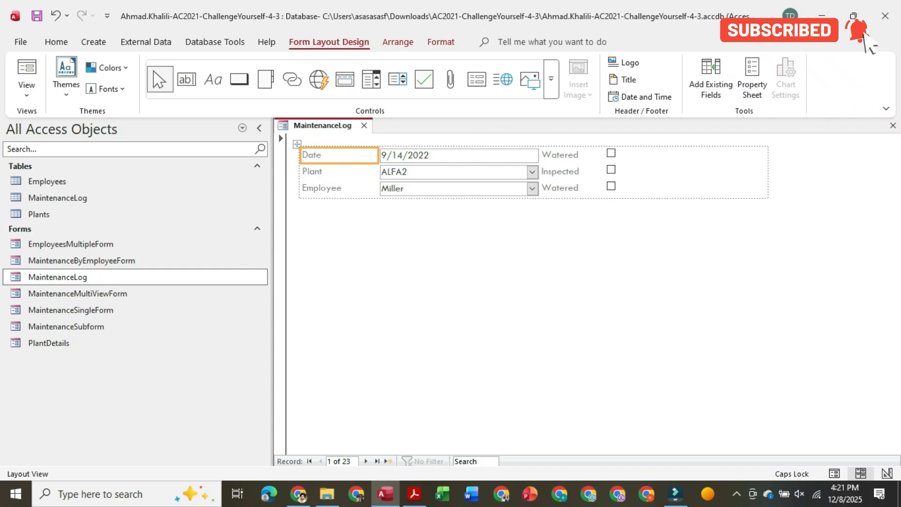
{"action": "left_click", "coordinate": [339, 172], "text": "ctrl"}
{"action": "left_click", "coordinate": [339, 188], "text": "ctrl"}
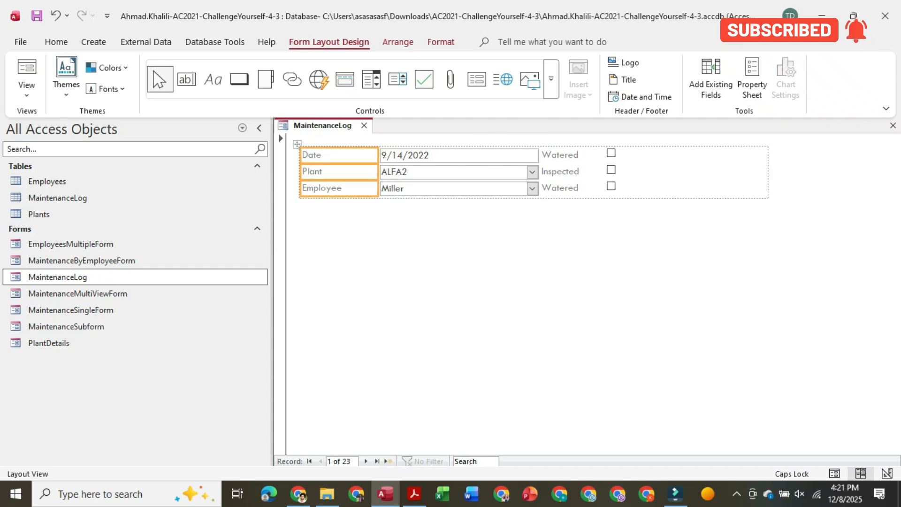
{"action": "left_click", "coordinate": [572, 155], "text": "ctrl"}
{"action": "left_click", "coordinate": [573, 172], "text": "ctrl"}
{"action": "left_click", "coordinate": [573, 188], "text": "ctrl"}
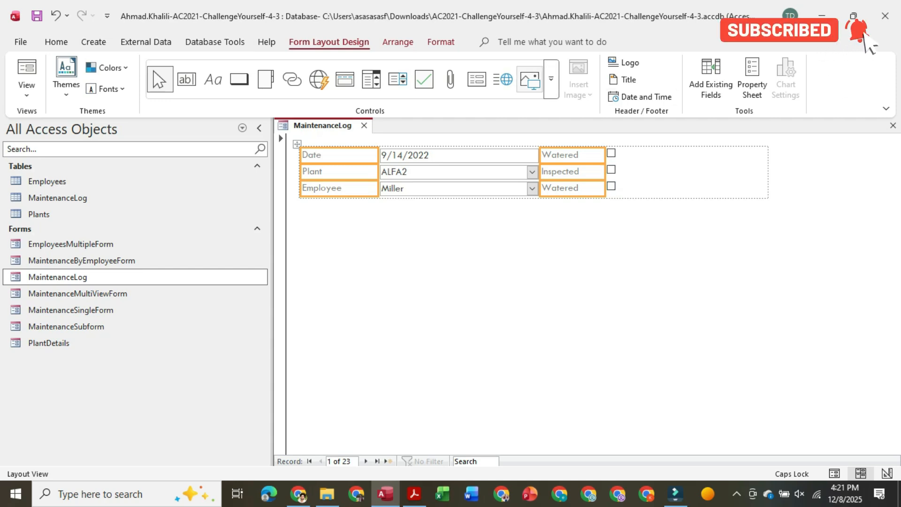
{"action": "left_click", "coordinate": [57, 42]}
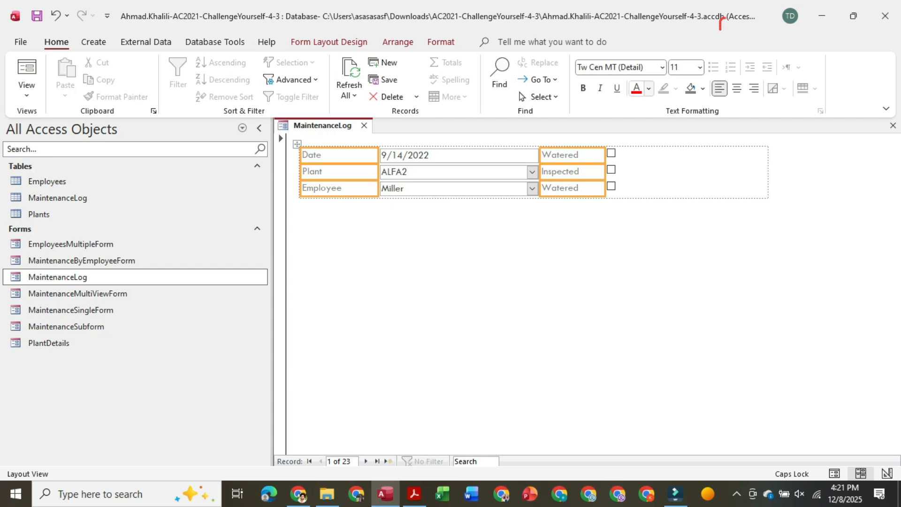
{"action": "left_click", "coordinate": [649, 88]}
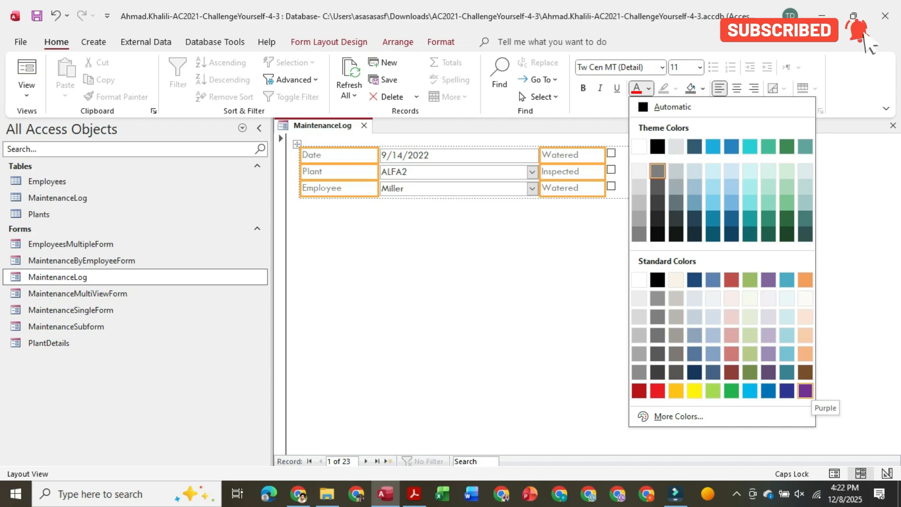
{"action": "left_click", "coordinate": [805, 390]}
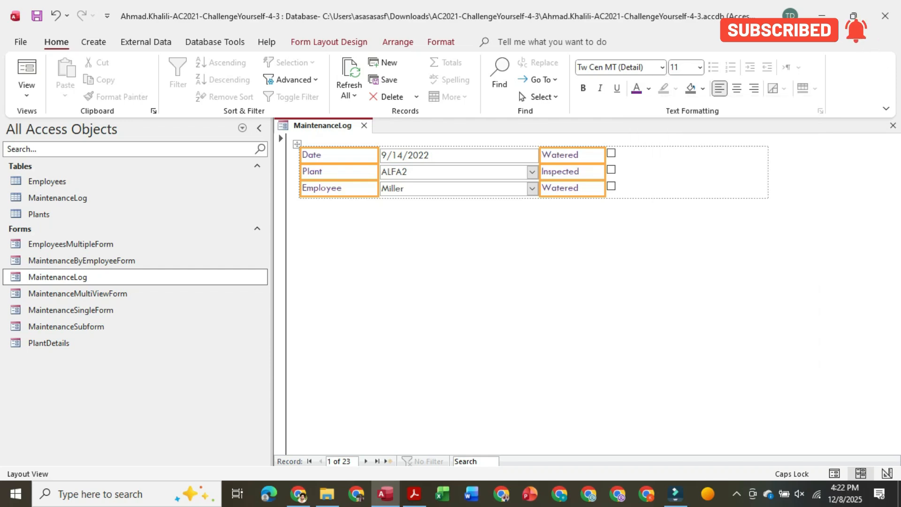
{"action": "key", "text": "alt+Tab"}
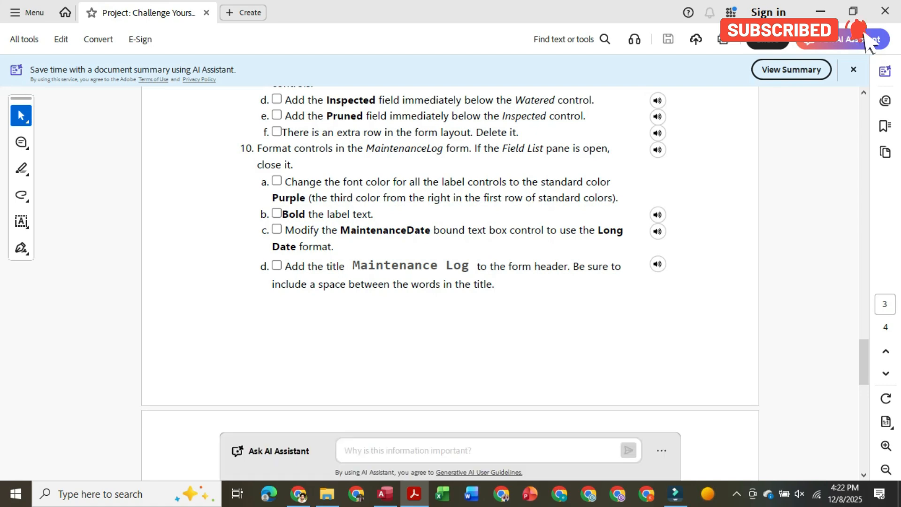
- Switch to Access, check the Purple font color on the MaintenanceLog labels, and bold the text of all six label controls
{"action": "key", "text": "alt+Tab"}
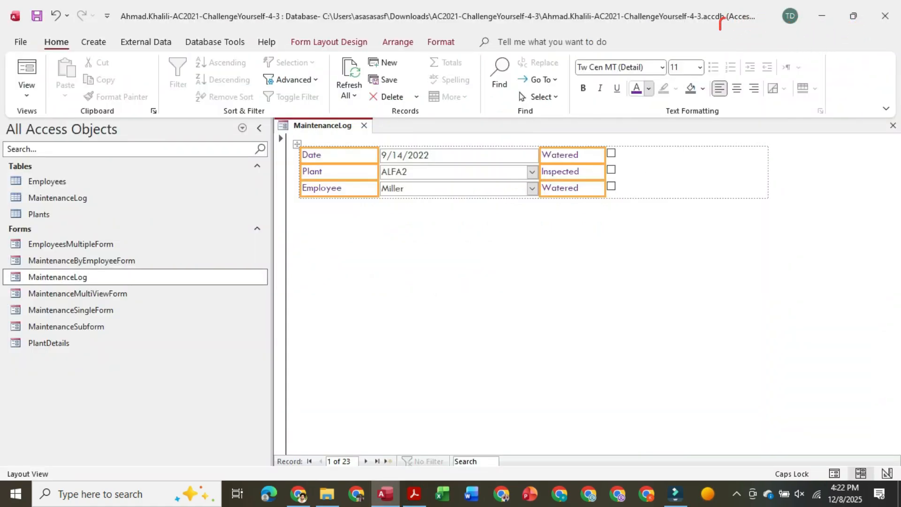
{"action": "left_click", "coordinate": [648, 89]}
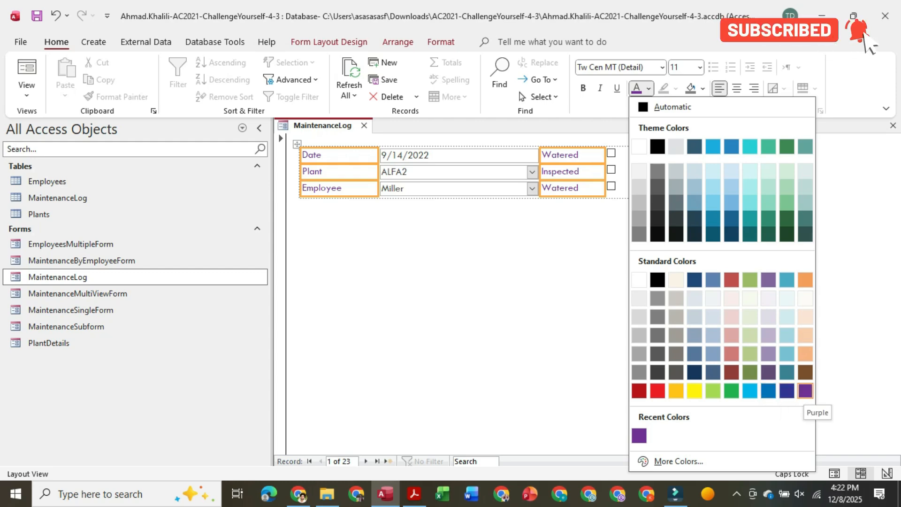
{"action": "left_click", "coordinate": [414, 494]}
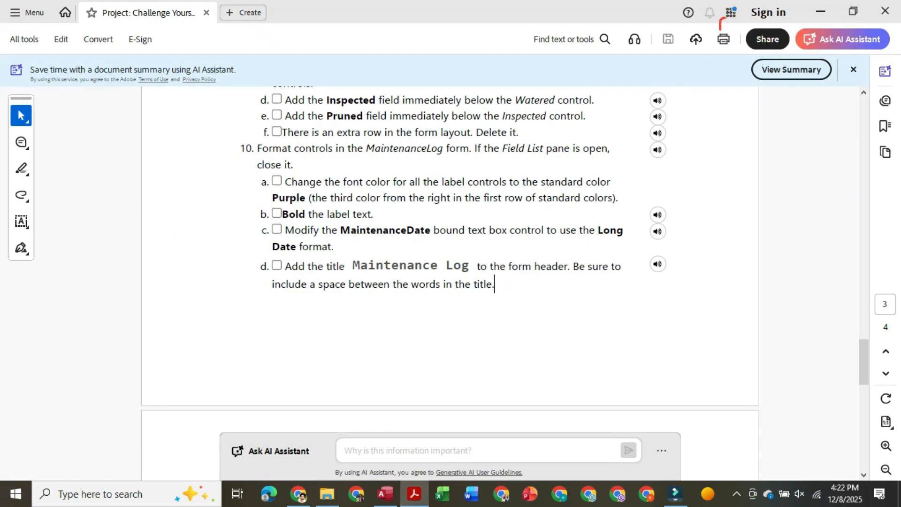
{"action": "mouse_move", "coordinate": [414, 494]}
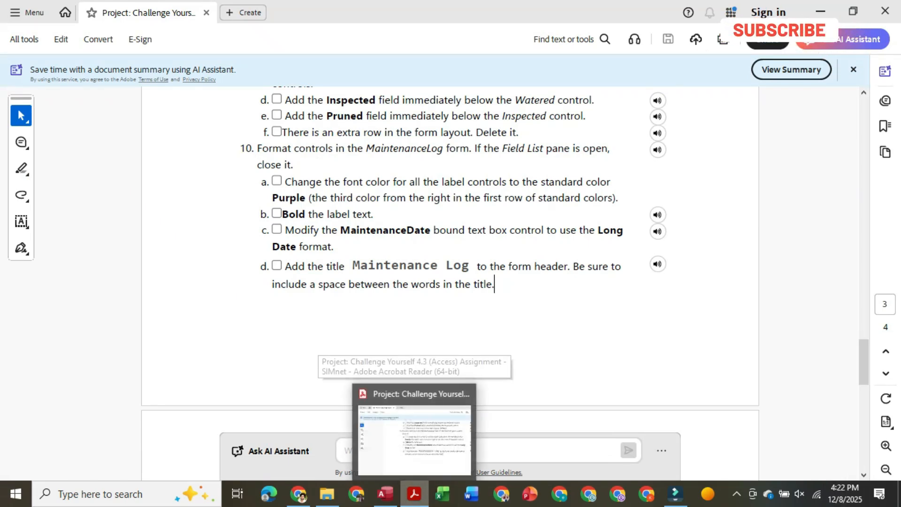
{"action": "left_click", "coordinate": [385, 494]}
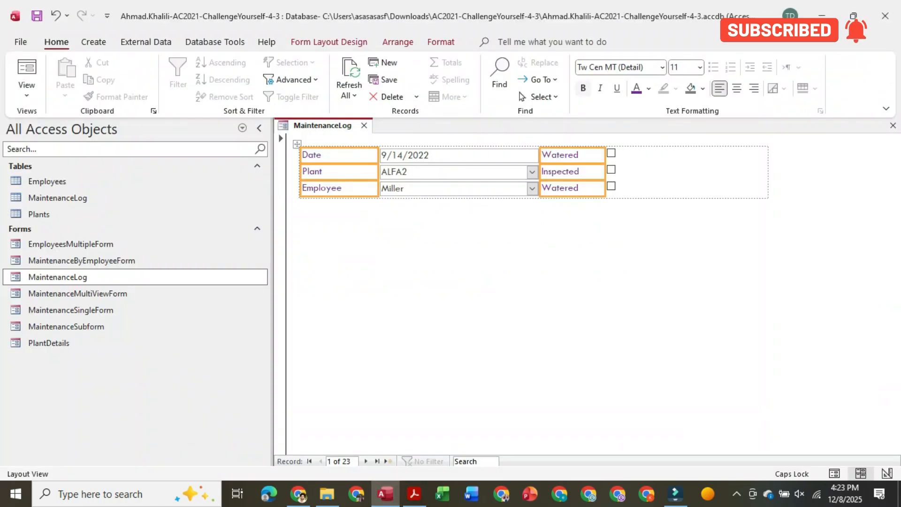
{"action": "key", "text": "ctrl+b"}
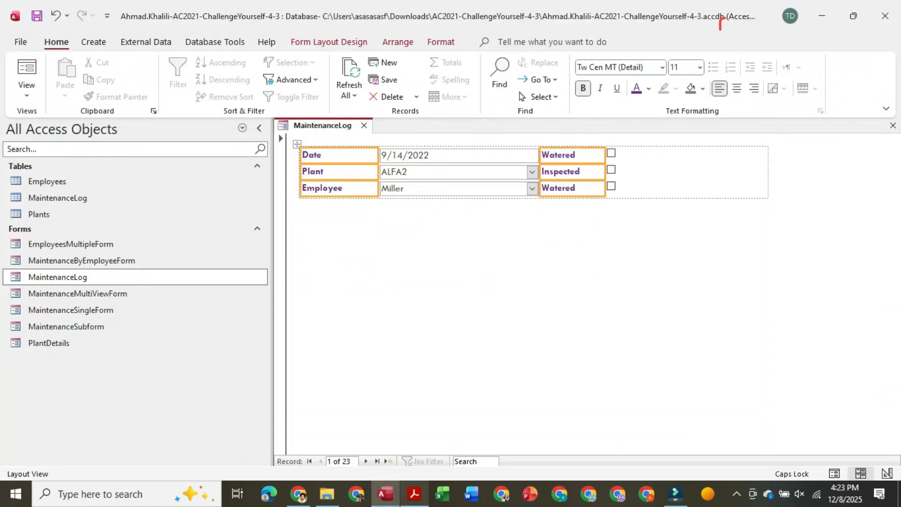
- Check step 10c in the instructions PDF, and in Access set the MaintenanceDate text box control's format to Long Date
{"action": "left_click", "coordinate": [409, 425]}
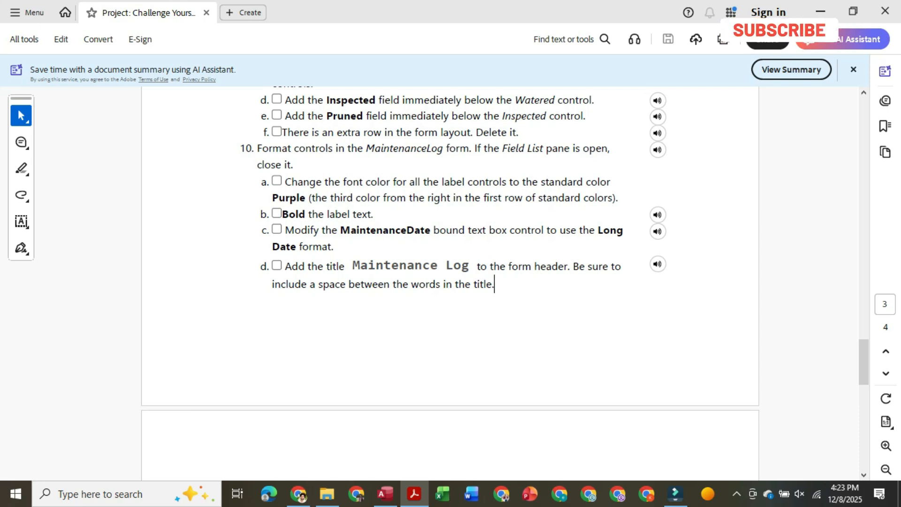
{"action": "left_click", "coordinate": [385, 493]}
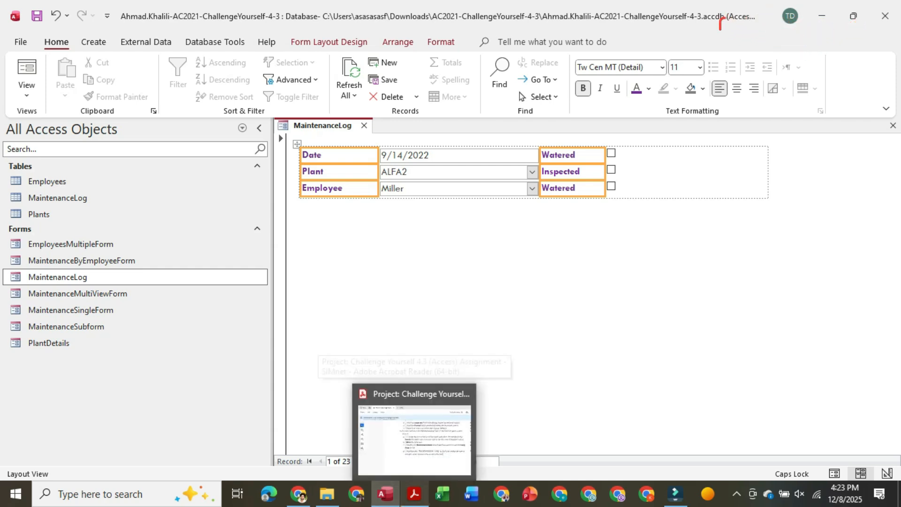
{"action": "left_click", "coordinate": [413, 494]}
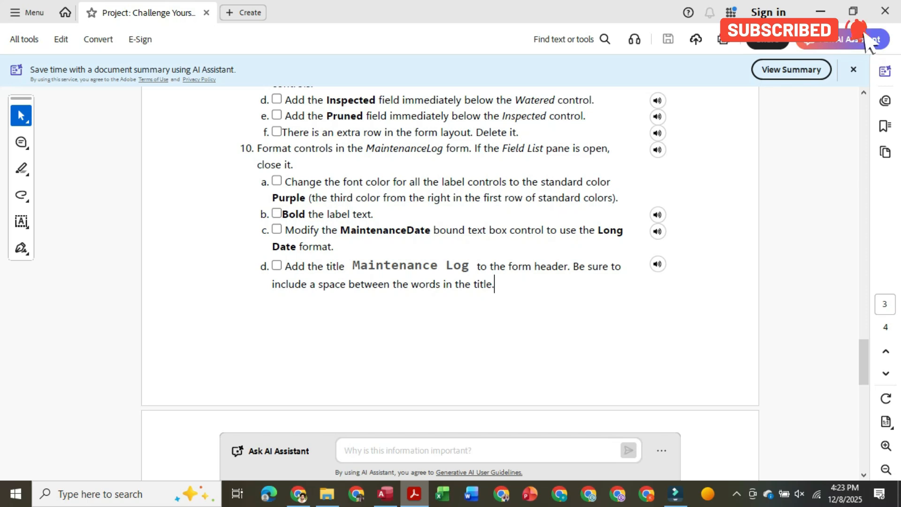
{"action": "key", "text": "alt+Tab"}
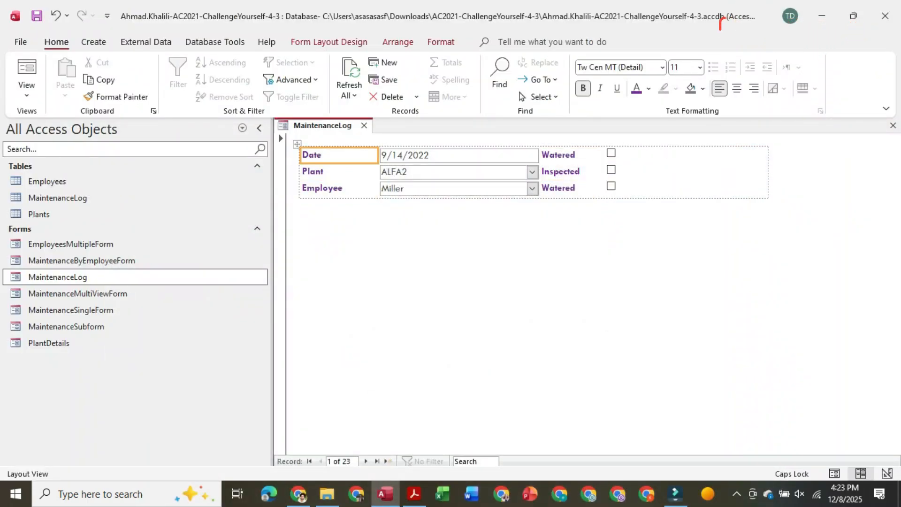
{"action": "left_click", "coordinate": [398, 42]}
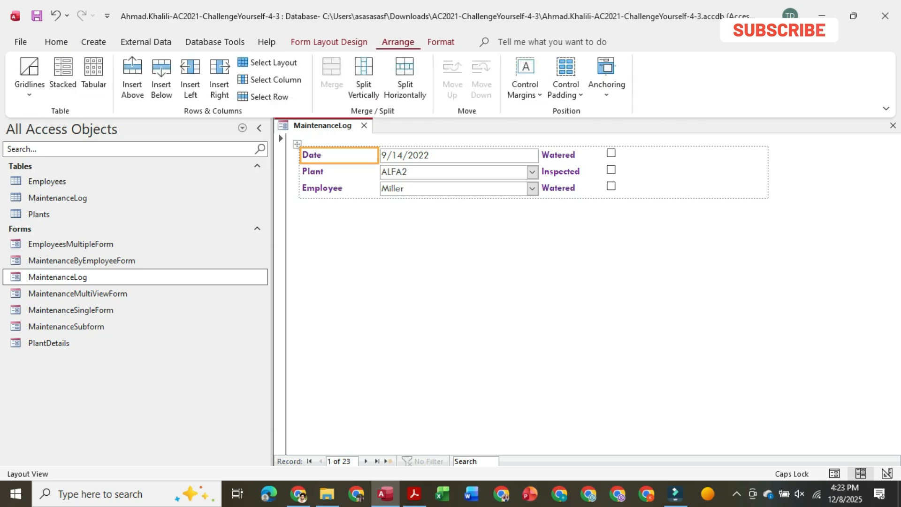
{"action": "left_click", "coordinate": [441, 43]}
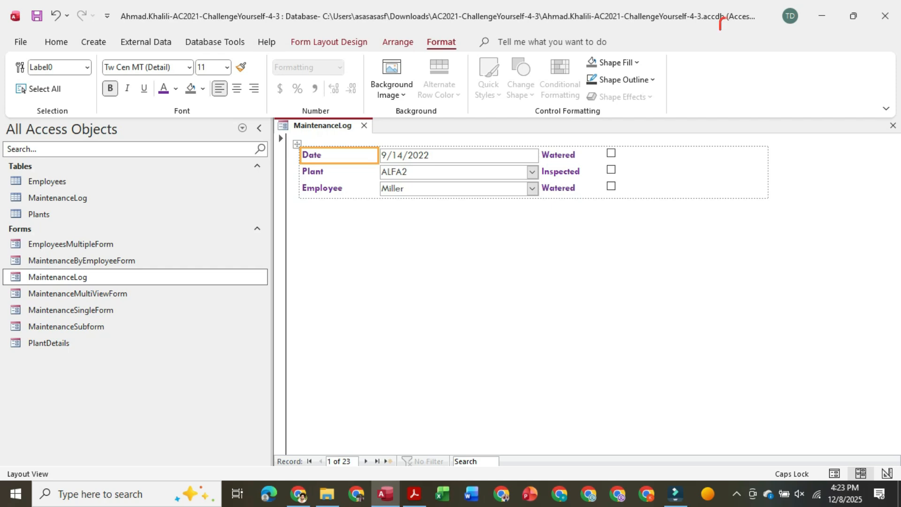
{"action": "left_click", "coordinate": [398, 43]}
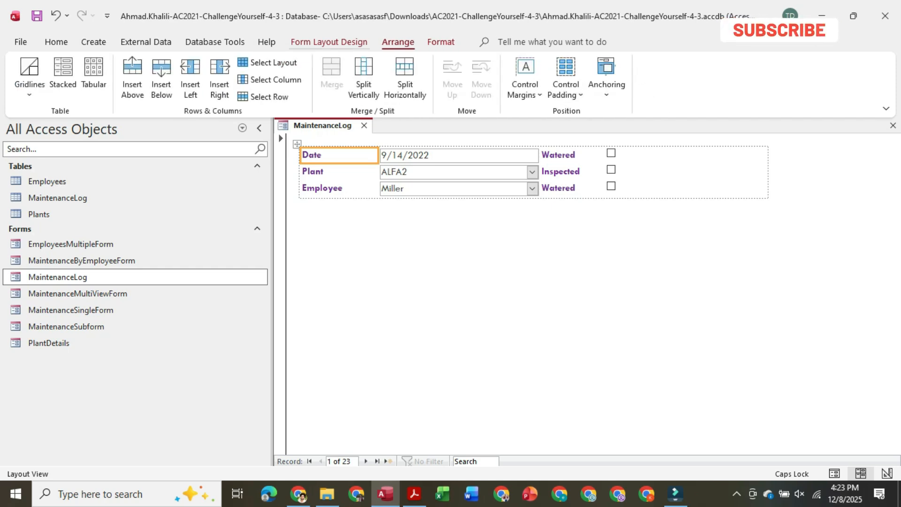
{"action": "left_click", "coordinate": [329, 42]}
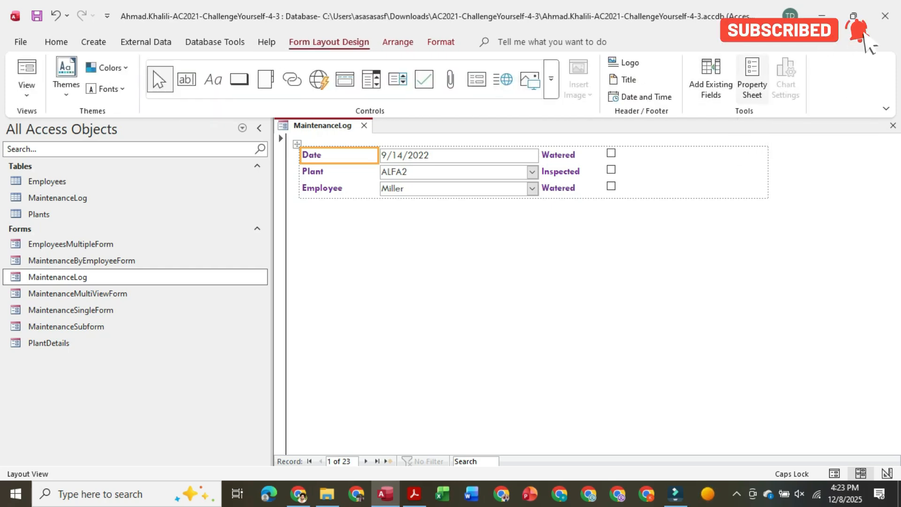
{"action": "left_click", "coordinate": [753, 78]}
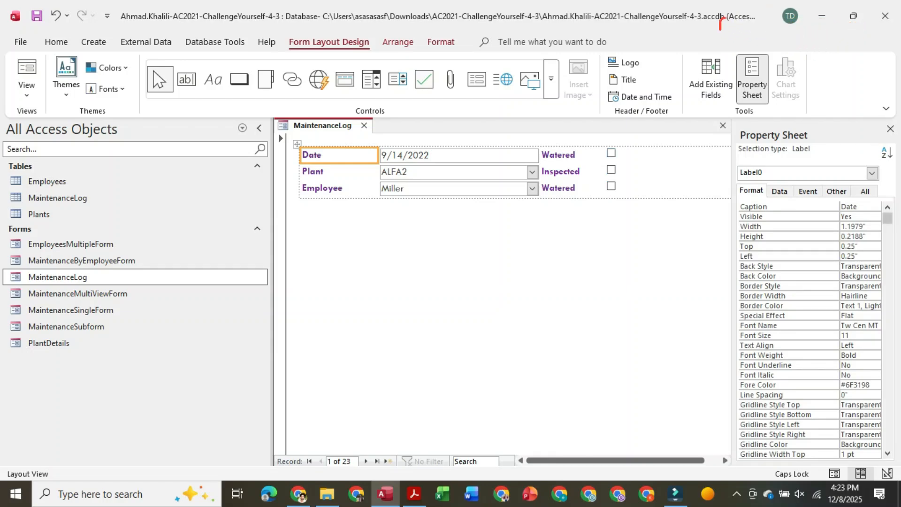
{"action": "left_click", "coordinate": [459, 155]}
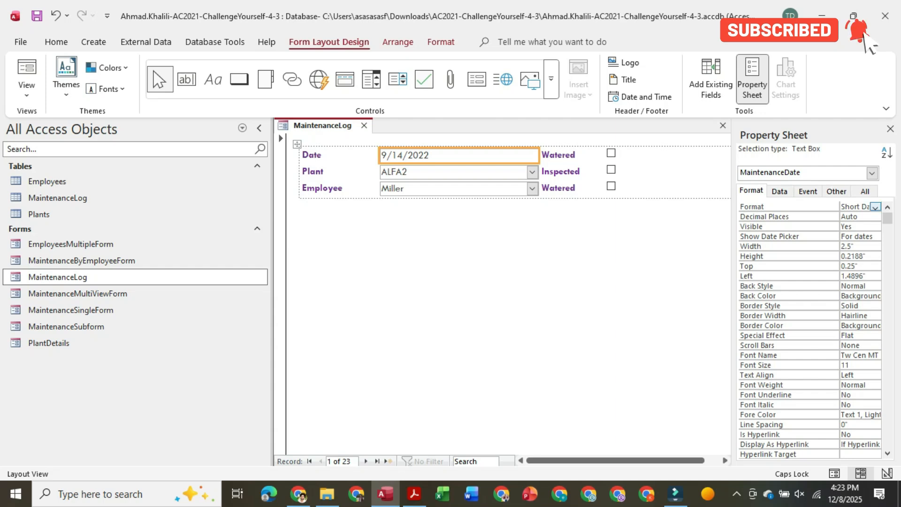
{"action": "left_click", "coordinate": [876, 207]}
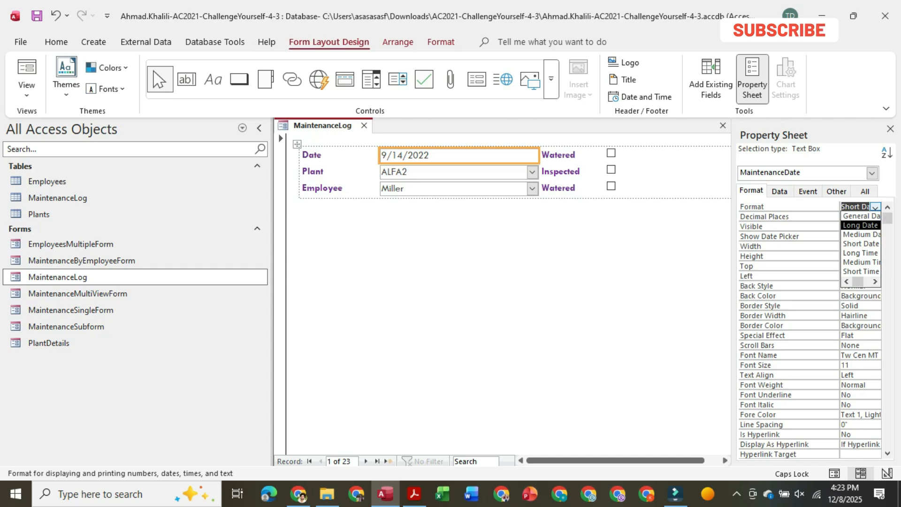
{"action": "left_click", "coordinate": [860, 225]}
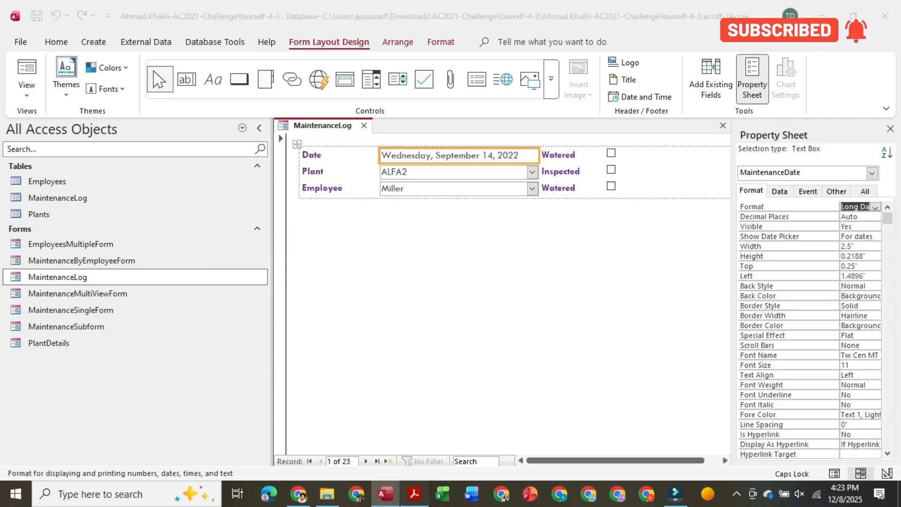
- Copy the title text "Maintenance Log" from step 10d of the instructions PDF and return to Access
{"action": "left_click", "coordinate": [414, 494]}
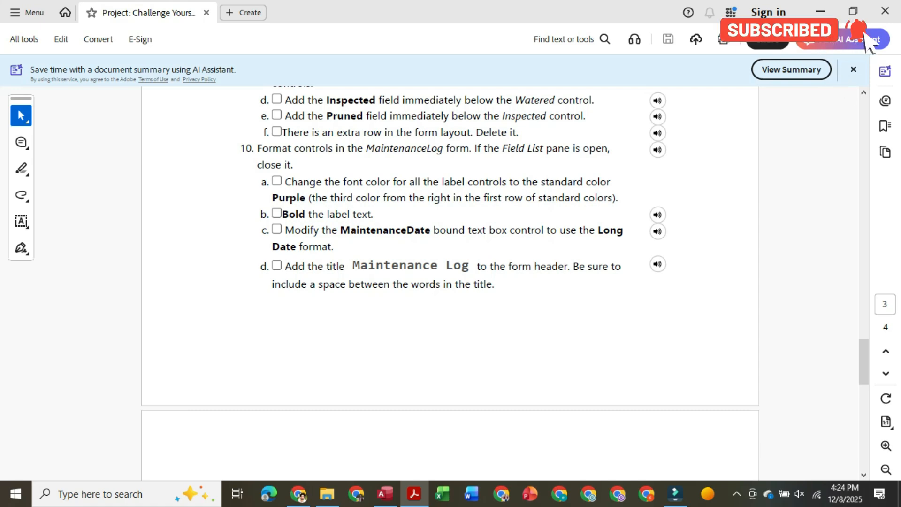
{"action": "left_click_drag", "start_coordinate": [353, 266], "coordinate": [469, 266]}
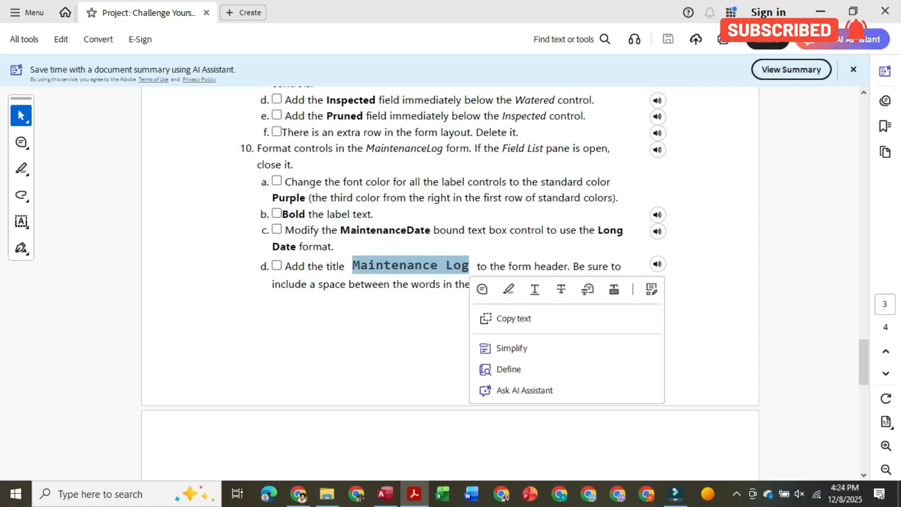
{"action": "key", "text": "ctrl+c"}
{"action": "left_click", "coordinate": [386, 494]}
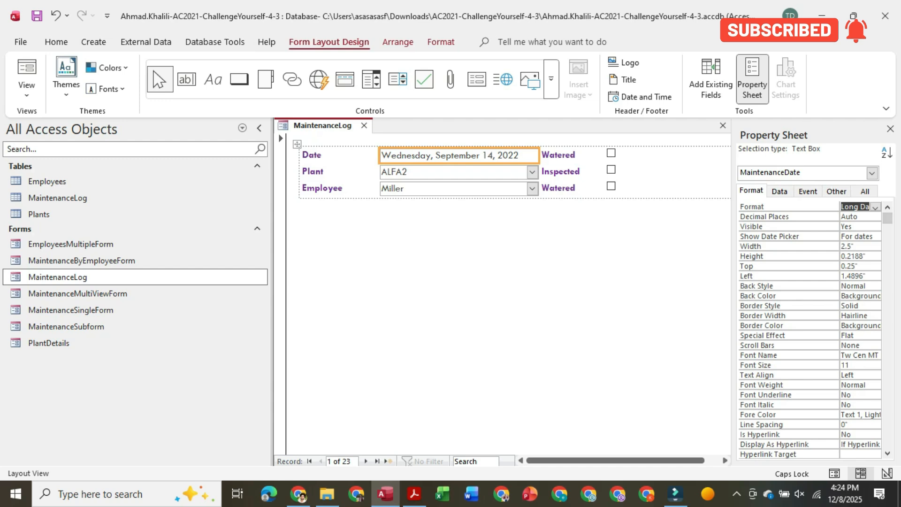
- Close the Property Sheet and save the MaintenanceLog form
{"action": "left_click", "coordinate": [891, 129]}
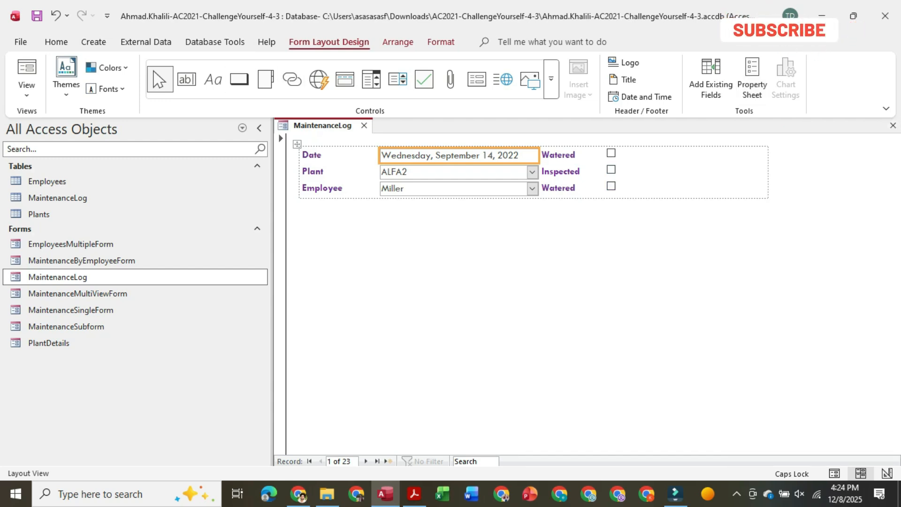
{"action": "right_click", "coordinate": [322, 127]}
{"action": "left_click", "coordinate": [355, 137]}
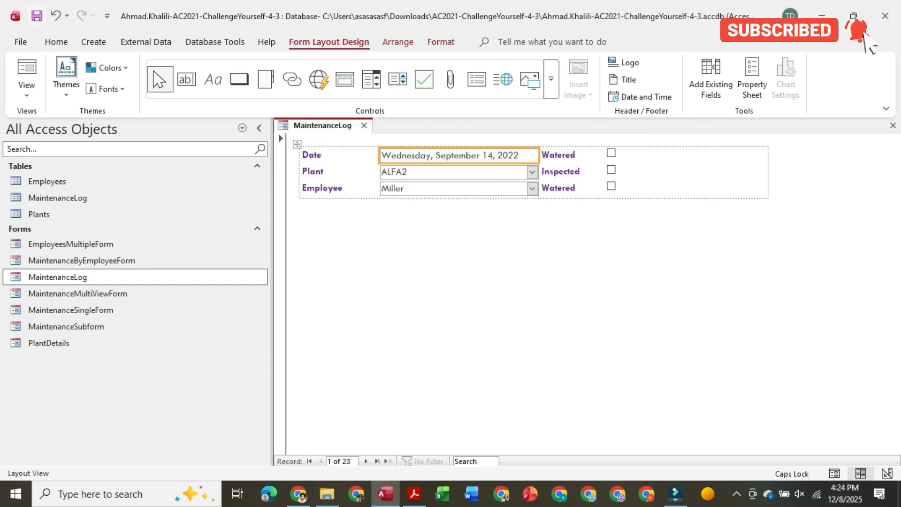
- Add the title "Maintenance Log" to the form header, and check the remaining instructions in the PDF before returning to Access
{"action": "left_click", "coordinate": [624, 80]}
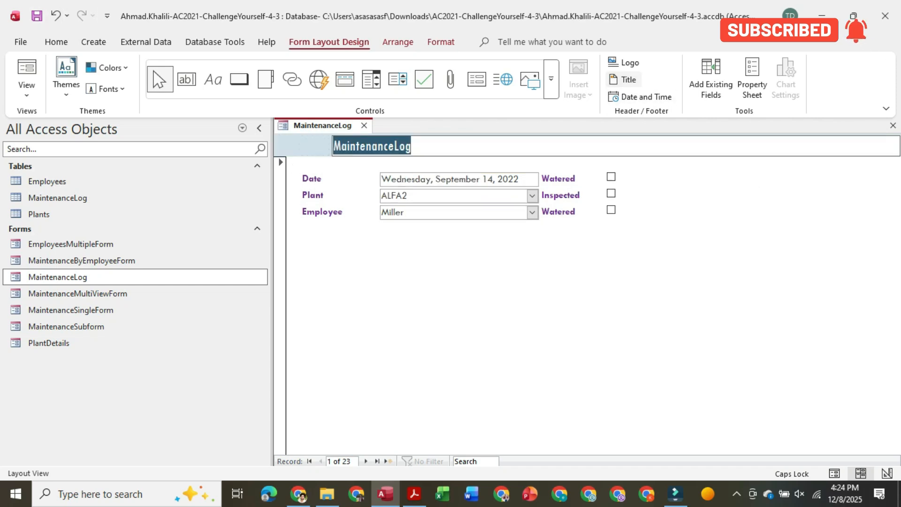
{"action": "type", "text": "Maintenance Log"}
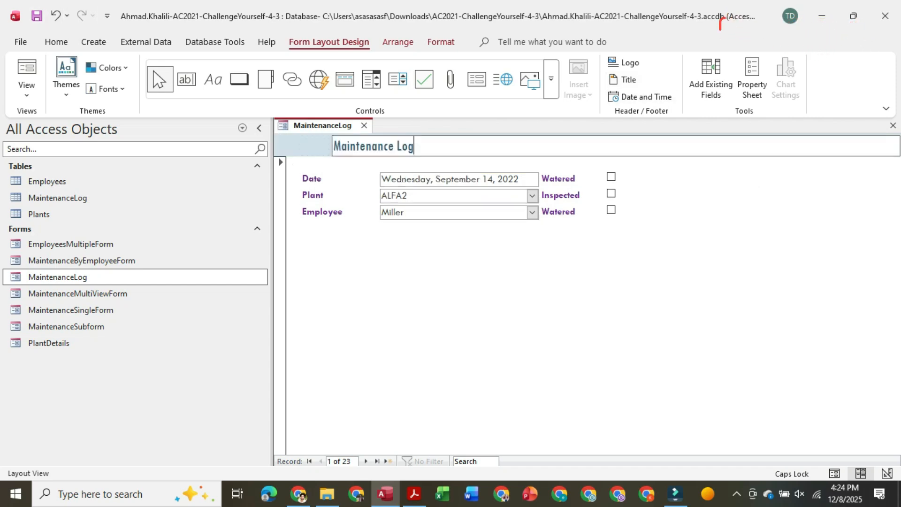
{"action": "left_click", "coordinate": [414, 494]}
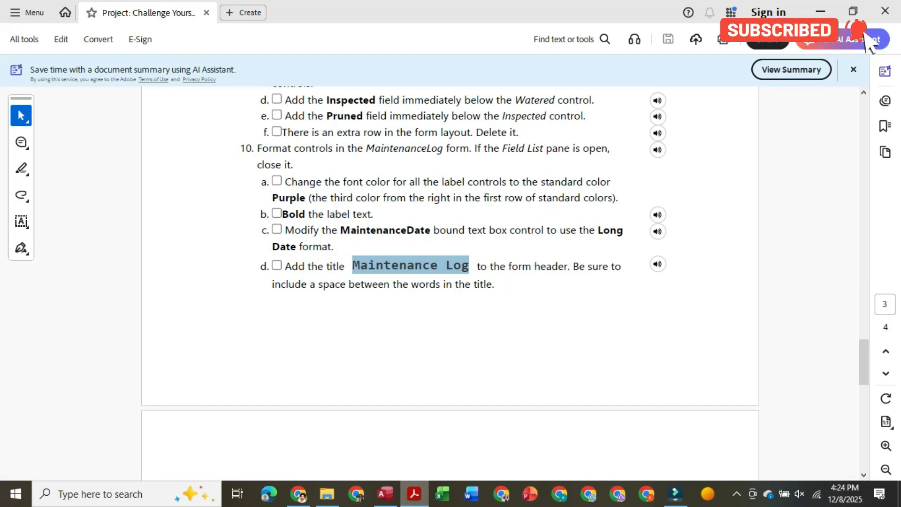
{"action": "scroll", "coordinate": [450, 282], "scroll_direction": "down", "scroll_amount": 5}
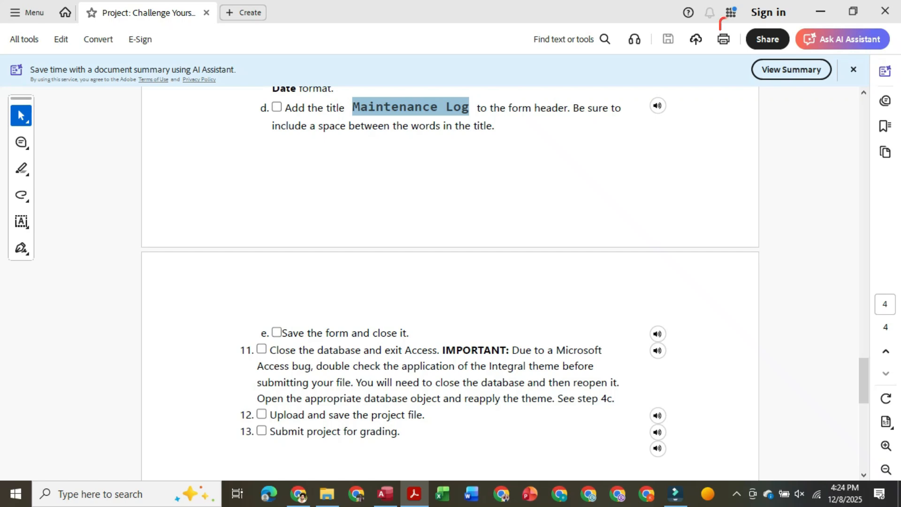
{"action": "scroll", "coordinate": [451, 282], "scroll_direction": "up", "scroll_amount": 5}
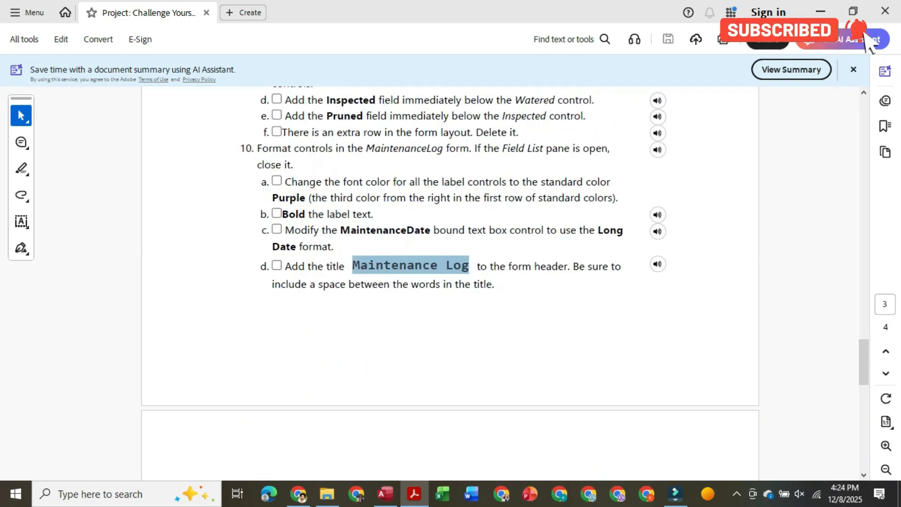
{"action": "scroll", "coordinate": [450, 281], "scroll_direction": "down", "scroll_amount": 2}
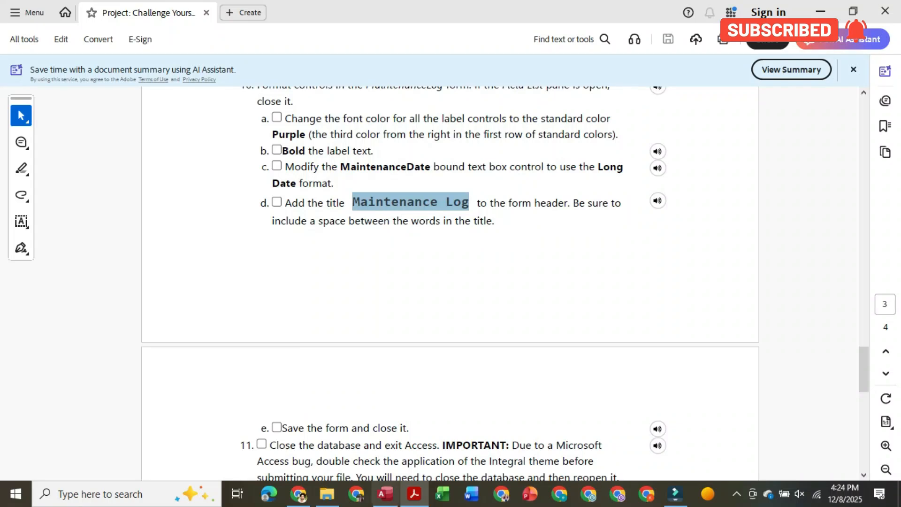
{"action": "left_click", "coordinate": [386, 494]}
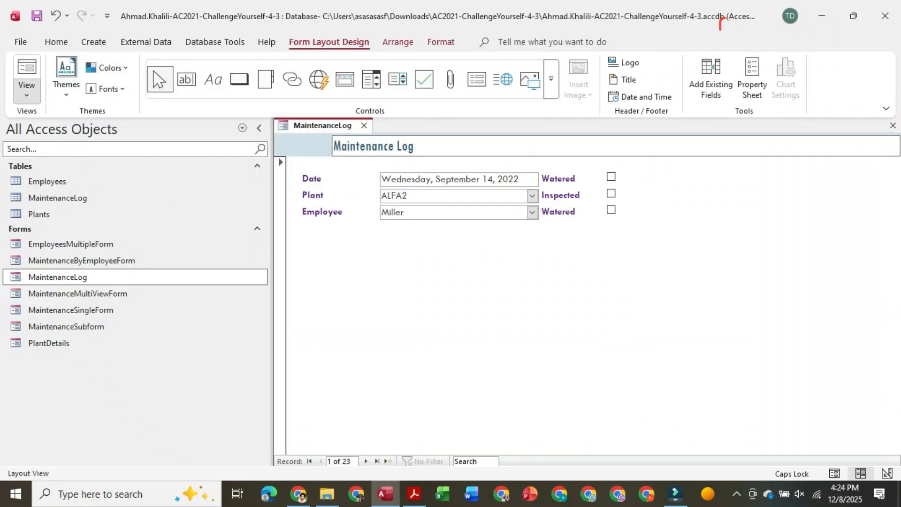
- Save the MaintenanceLog form with its new header title and close it
{"action": "left_click", "coordinate": [27, 92]}
{"action": "left_click", "coordinate": [69, 175]}
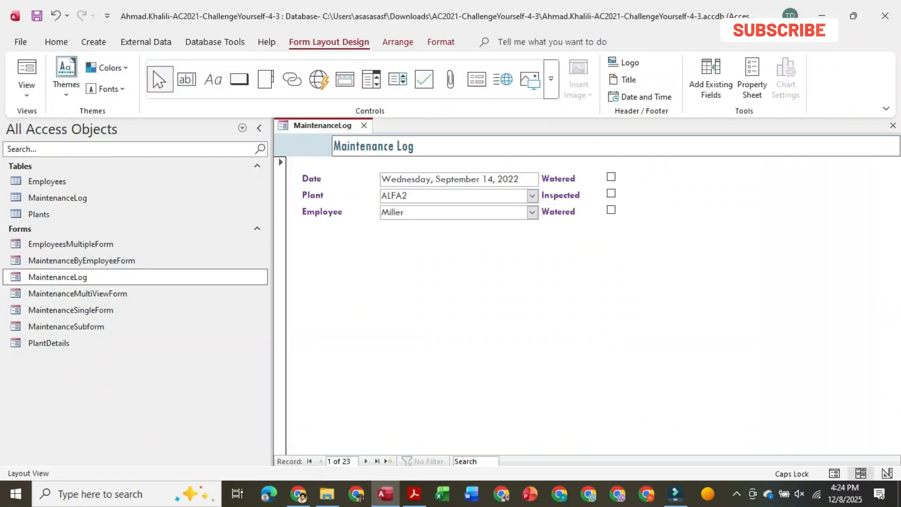
{"action": "right_click", "coordinate": [326, 124]}
{"action": "left_click", "coordinate": [360, 133]}
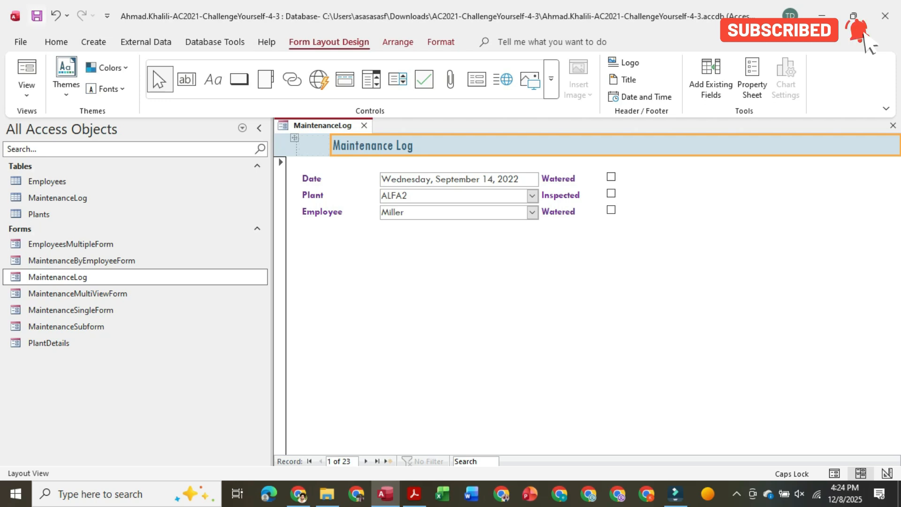
{"action": "right_click", "coordinate": [311, 126]}
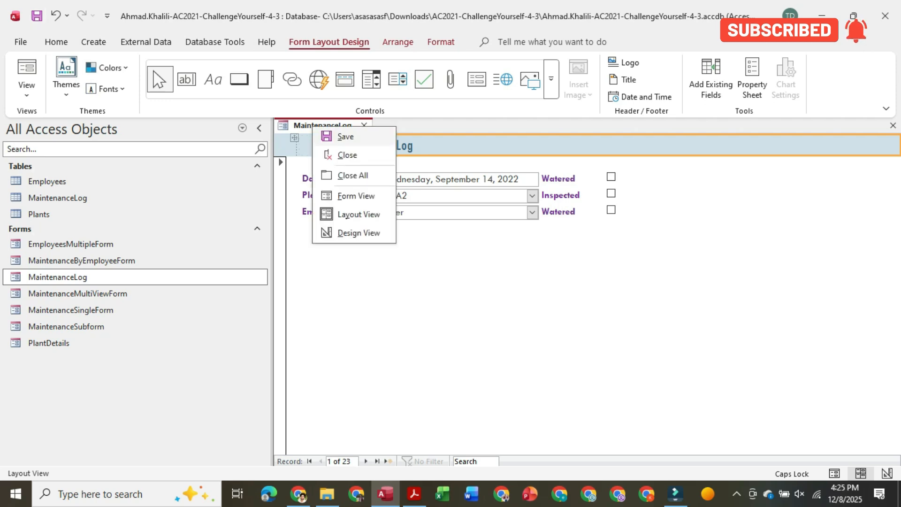
{"action": "left_click", "coordinate": [347, 135]}
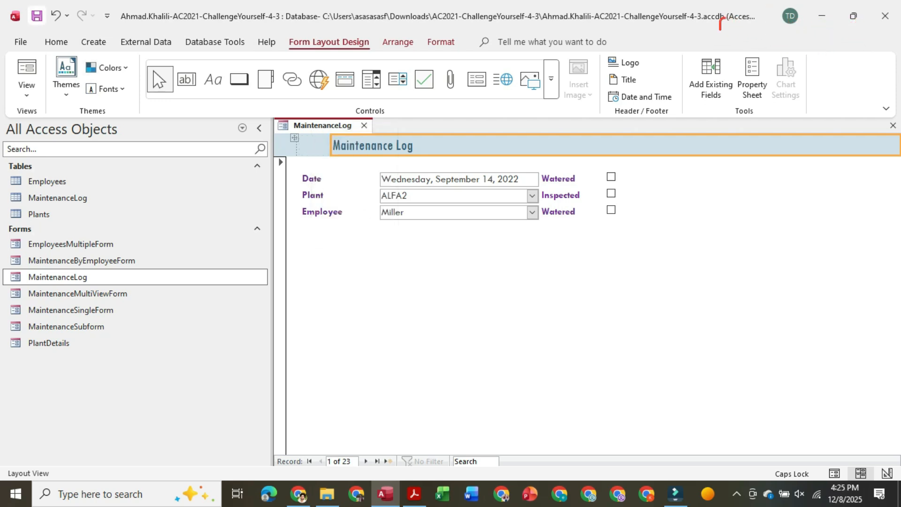
{"action": "left_click", "coordinate": [364, 125]}
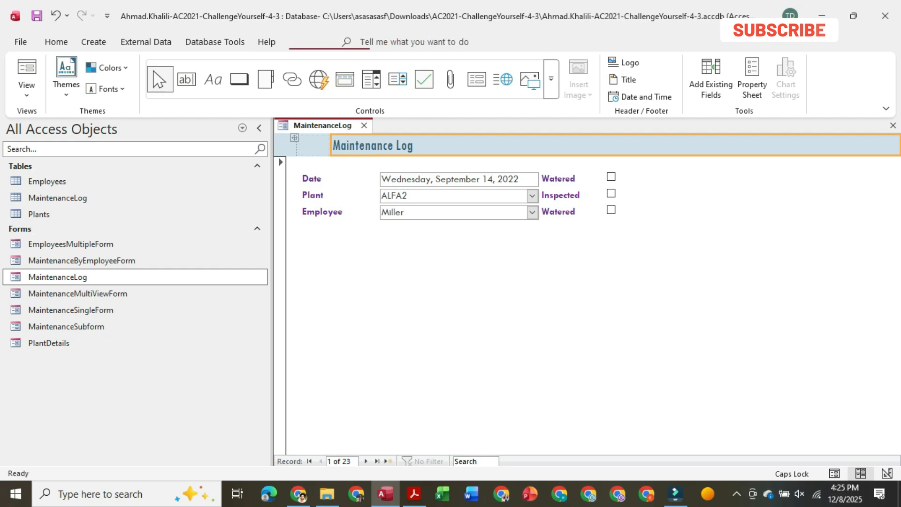
- Read the final instructions, steps 10e to 13, in the project PDF and return to Access
{"action": "left_click", "coordinate": [414, 494]}
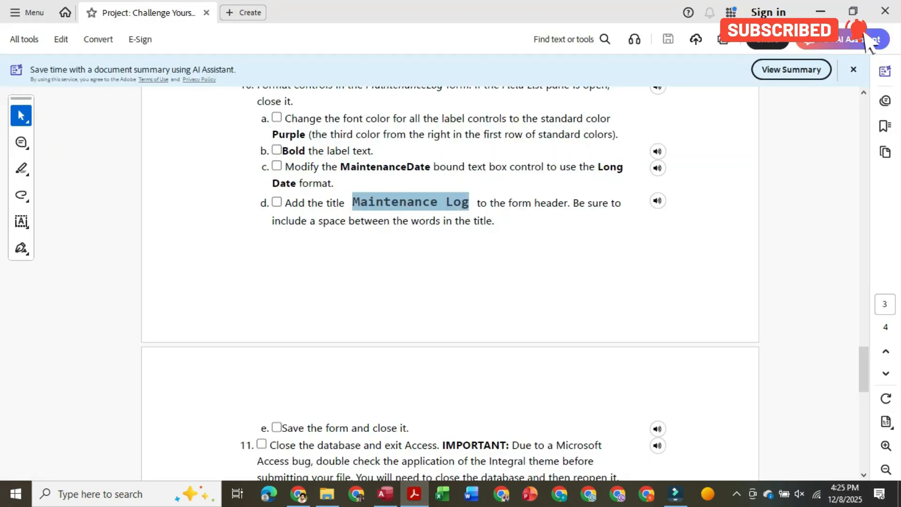
{"action": "scroll", "coordinate": [450, 282], "scroll_direction": "down", "scroll_amount": 4}
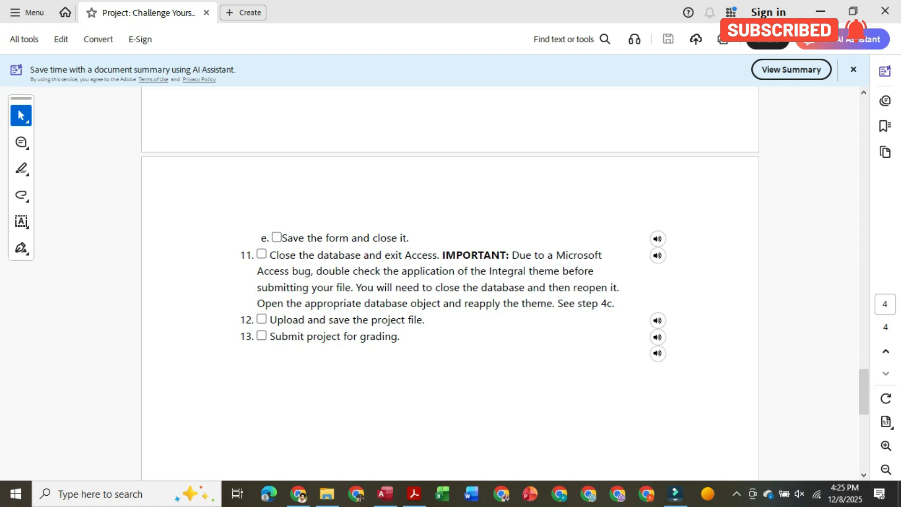
{"action": "scroll", "coordinate": [450, 283], "scroll_direction": "down", "scroll_amount": 2}
{"action": "scroll", "coordinate": [449, 283], "scroll_direction": "up", "scroll_amount": 1}
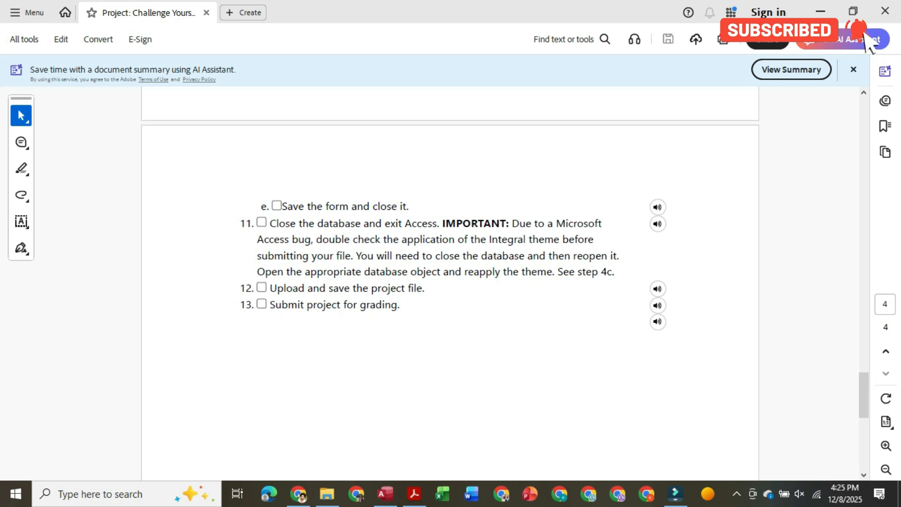
{"action": "left_click", "coordinate": [385, 494]}
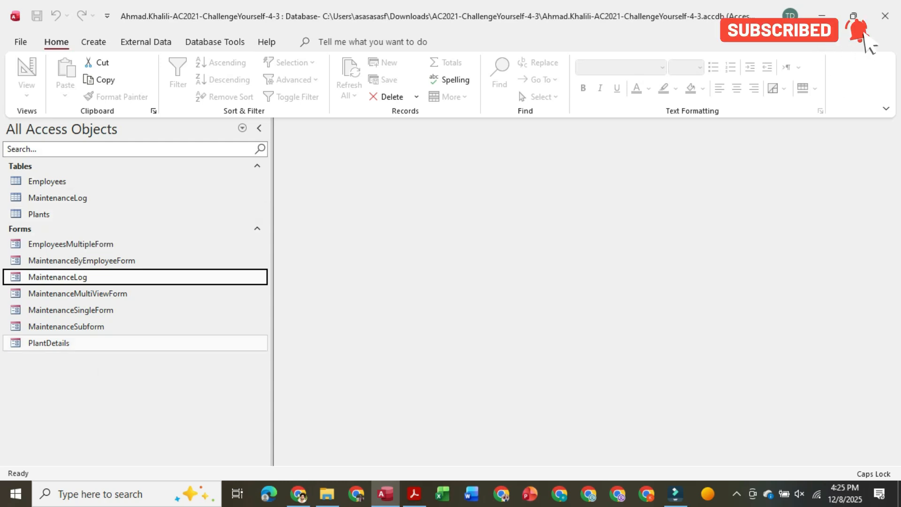
- Open the PlantDetails form in Layout View and reapply the Integral theme
{"action": "double_click", "coordinate": [71, 343]}
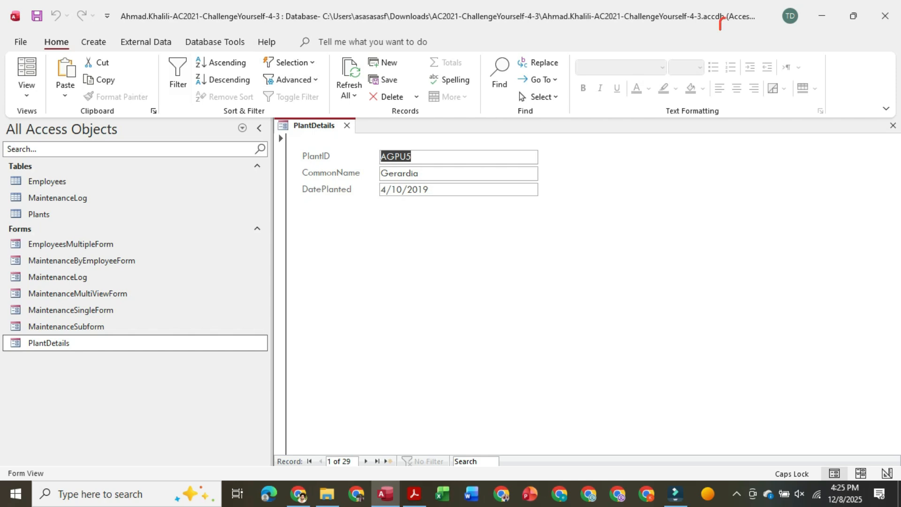
{"action": "left_click", "coordinate": [27, 92]}
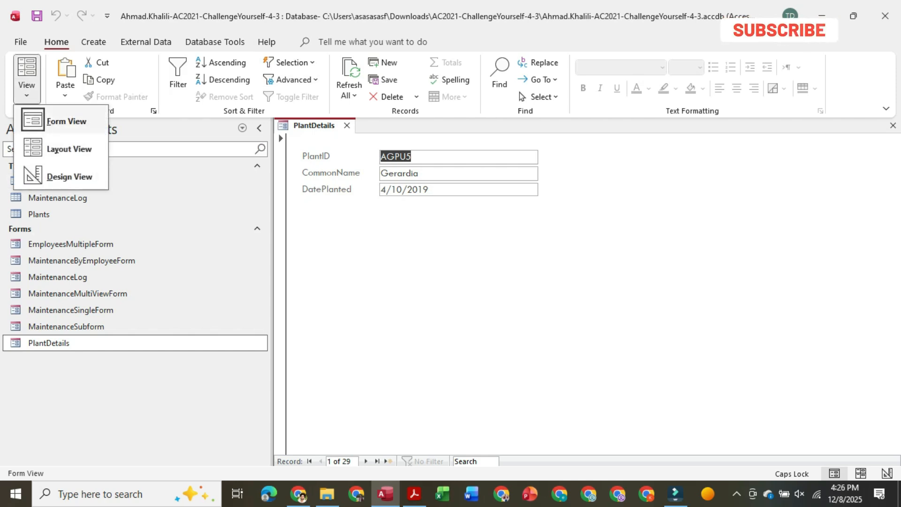
{"action": "left_click", "coordinate": [69, 149]}
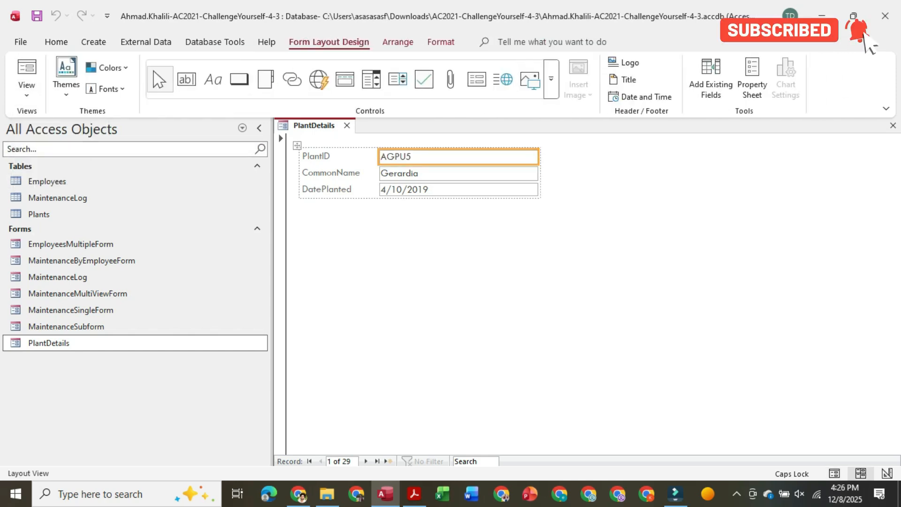
{"action": "left_click", "coordinate": [66, 77]}
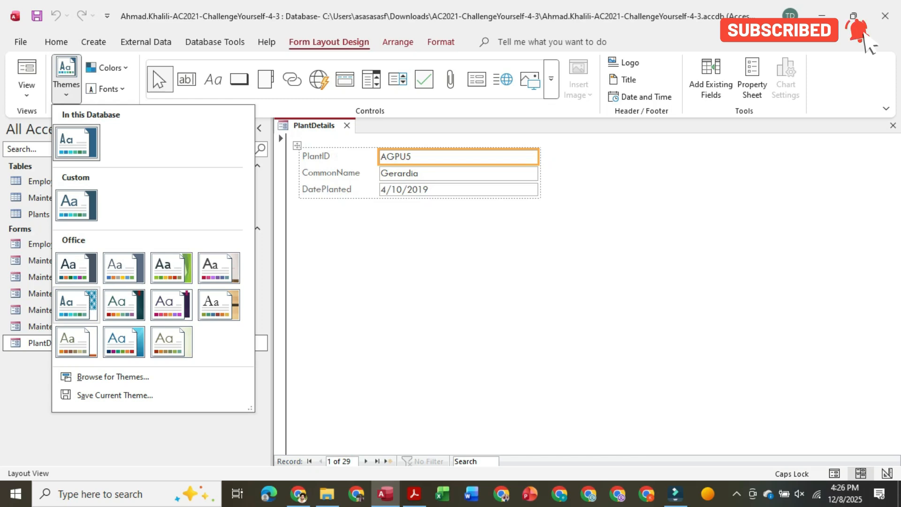
{"action": "left_click", "coordinate": [77, 307]}
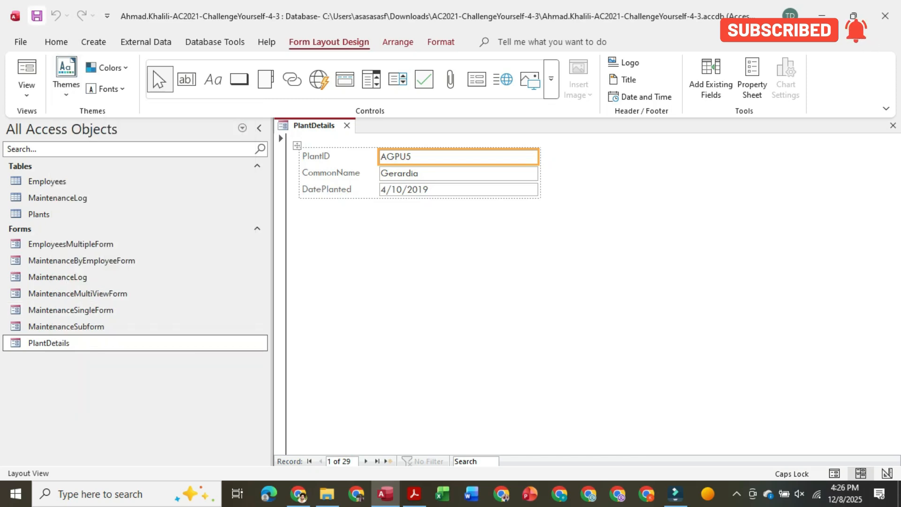
- Save and close the PlantDetails form, and exit Access
{"action": "right_click", "coordinate": [327, 125]}
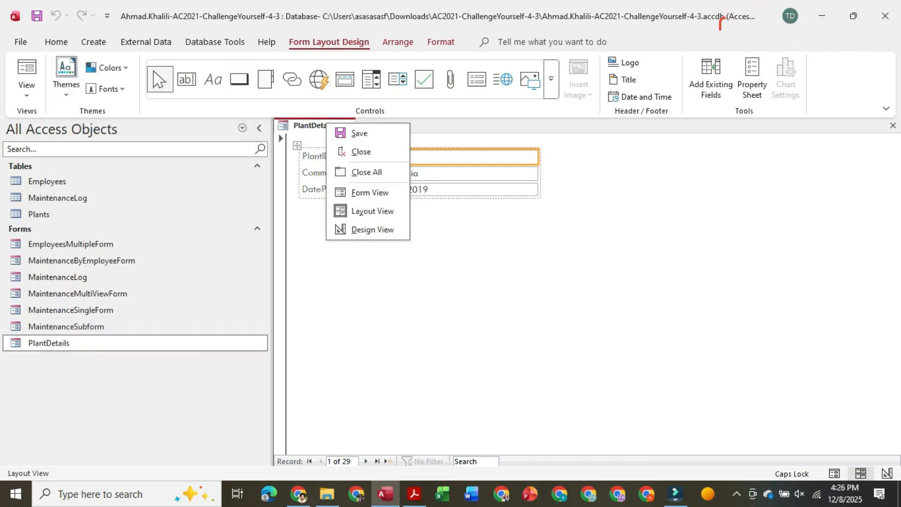
{"action": "left_click", "coordinate": [360, 133]}
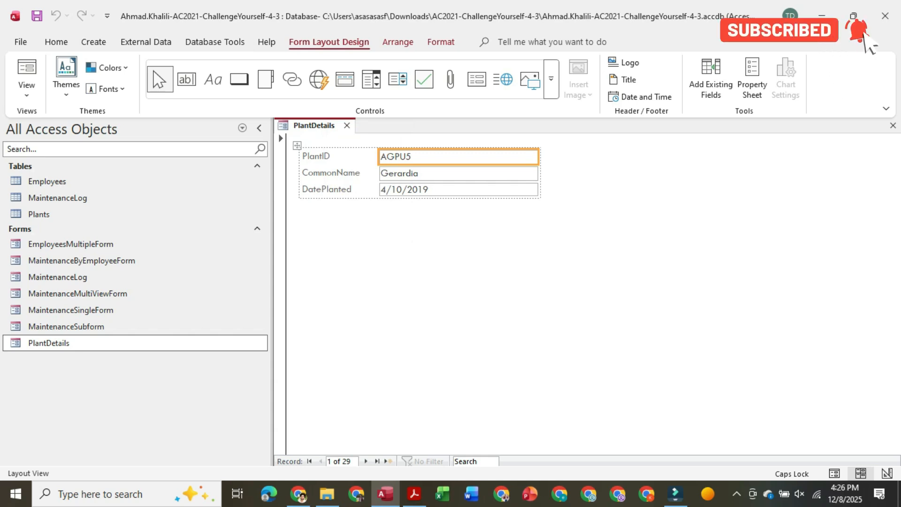
{"action": "left_click", "coordinate": [347, 125]}
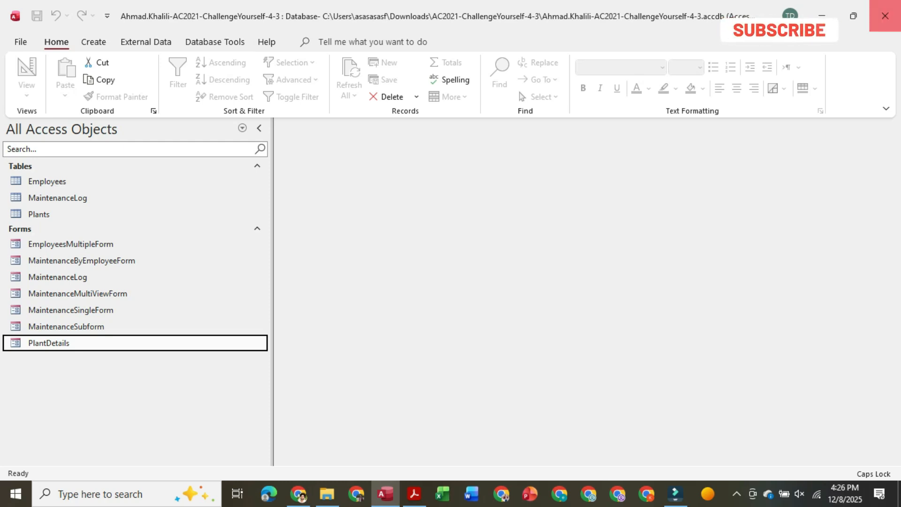
{"action": "left_click", "coordinate": [885, 15]}
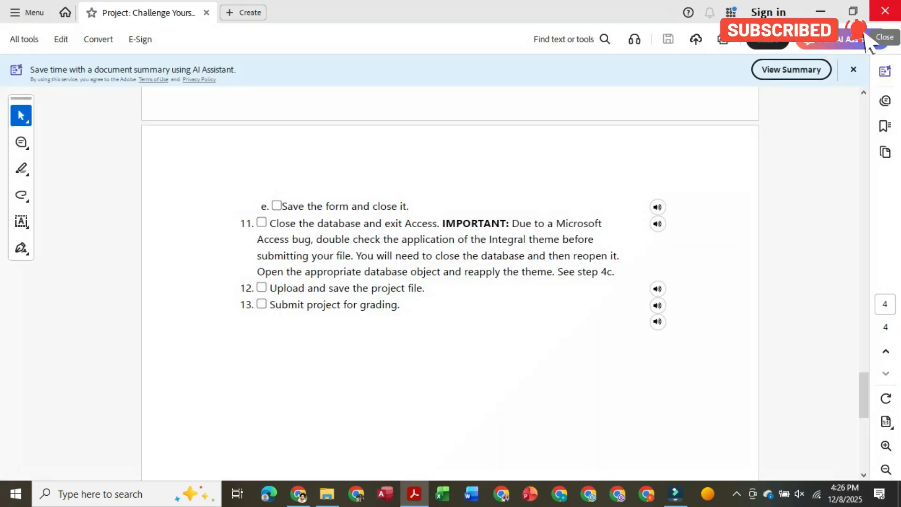